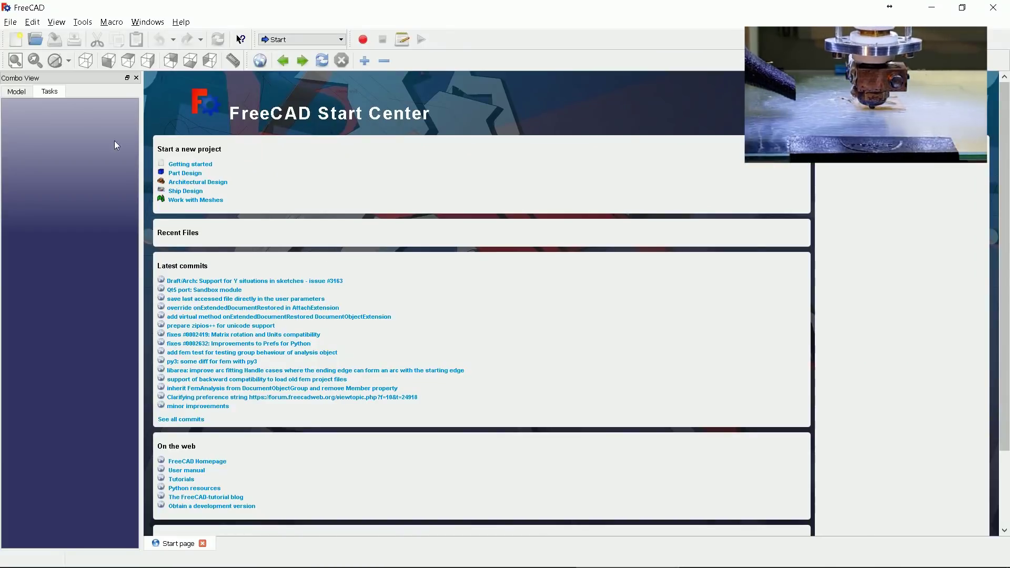
- Create a new document, switch to Part Design, and start a sketch on the XY-Plane
left_click(17, 41)
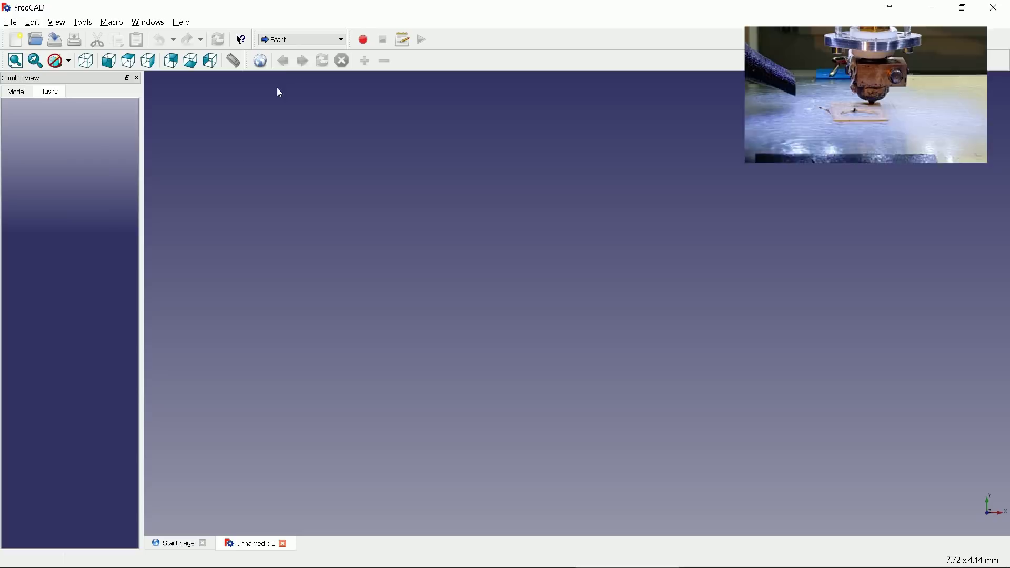
left_click(292, 42)
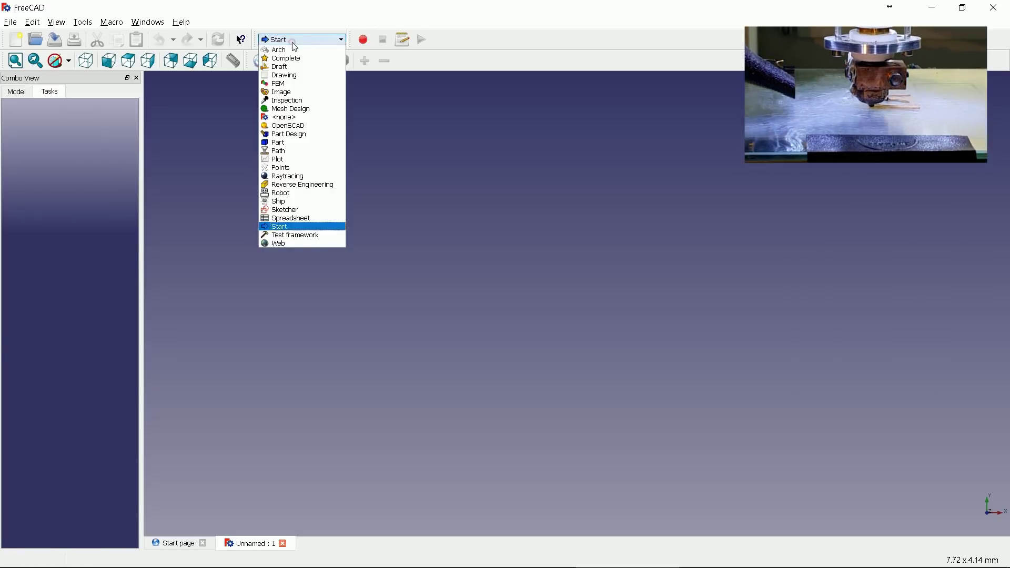
left_click(306, 135)
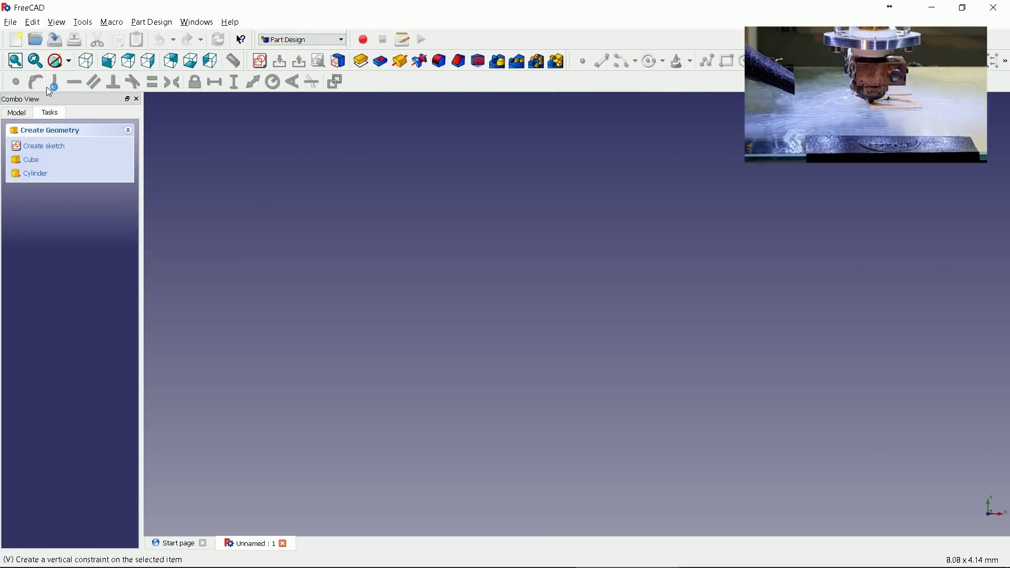
left_click(259, 61)
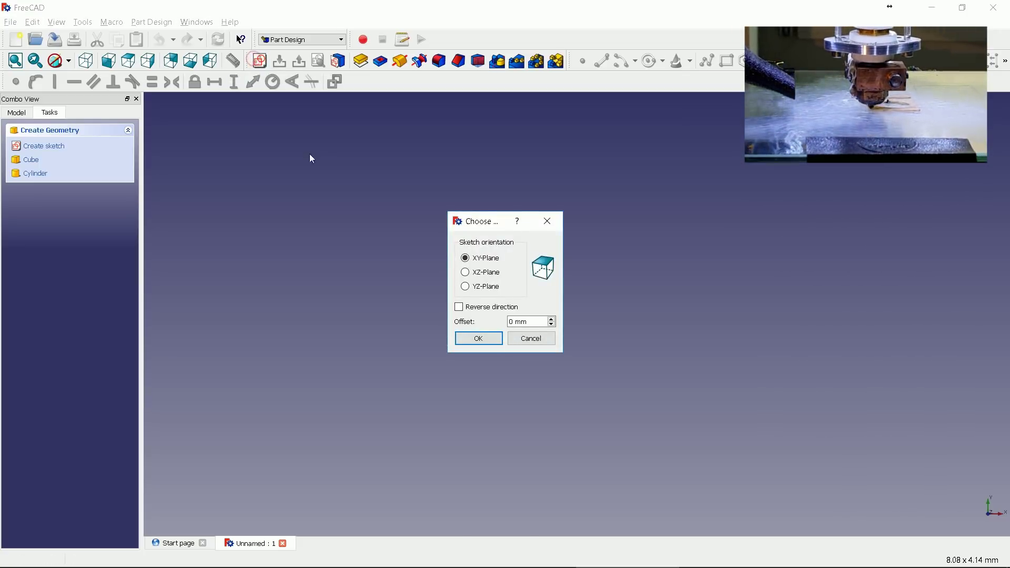
left_click(488, 338)
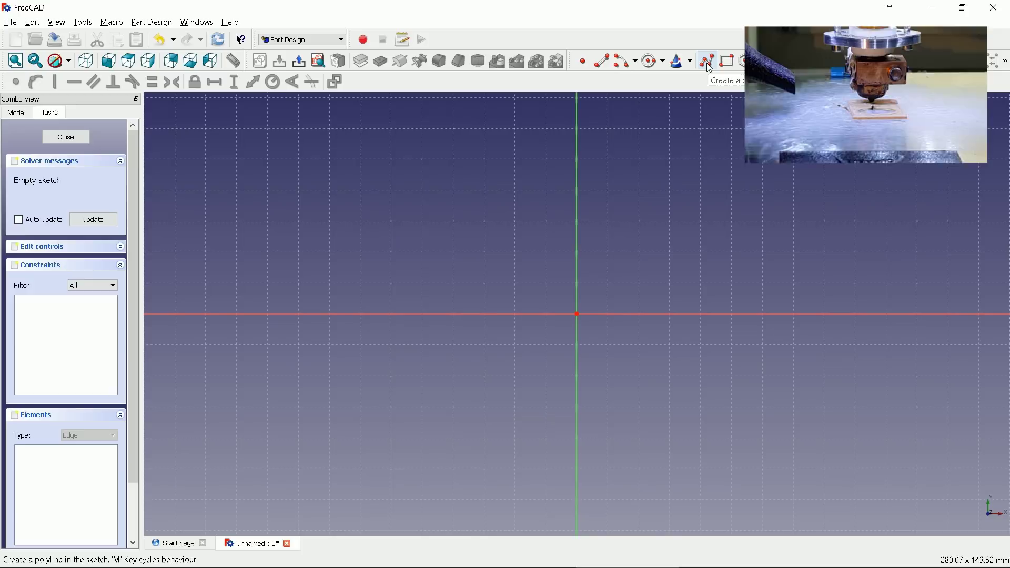
- Draw the seven-line polyline plate outline, ending with the lower notch edge running inward
left_click(707, 63)
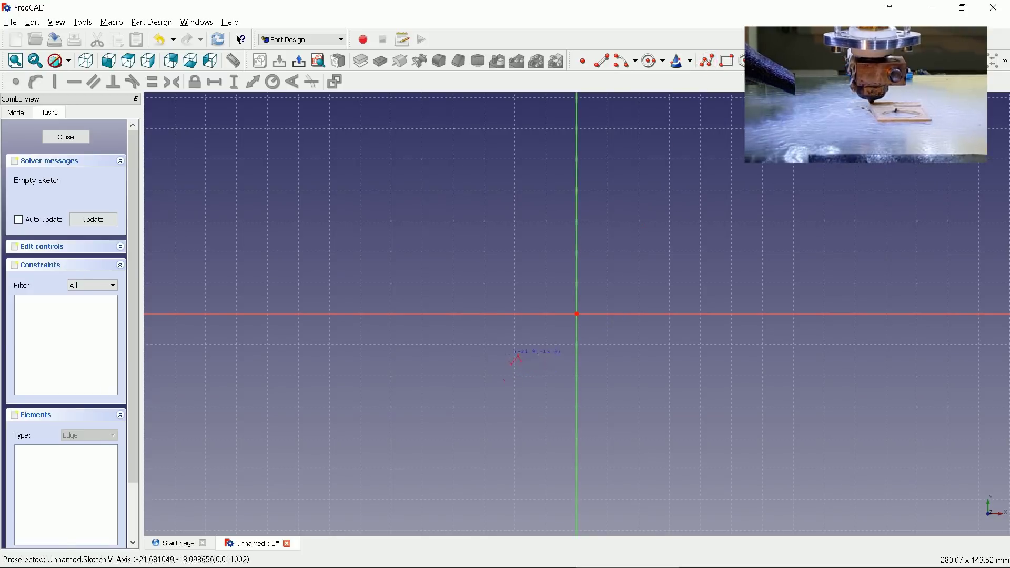
left_click(513, 359)
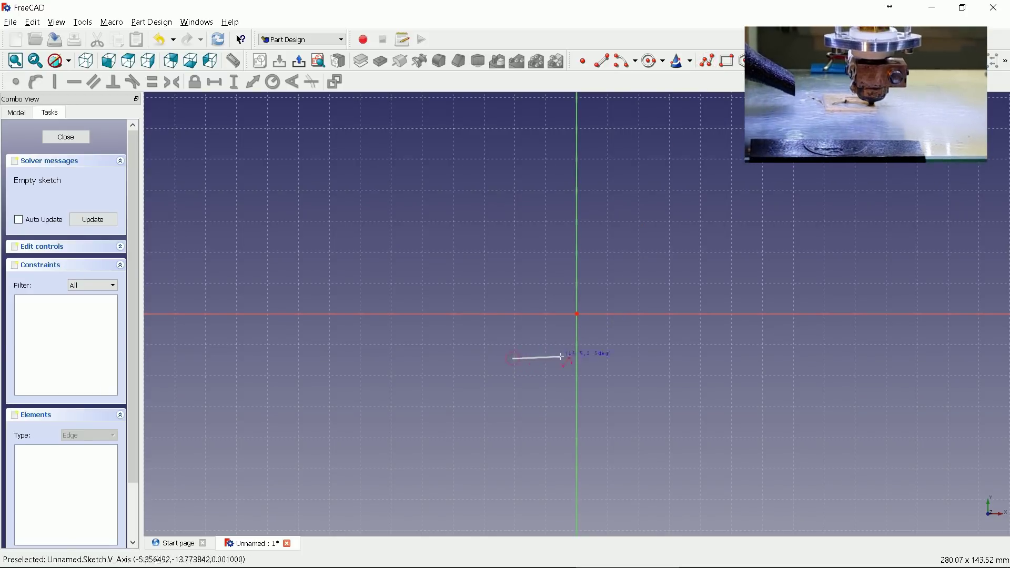
left_click(576, 359)
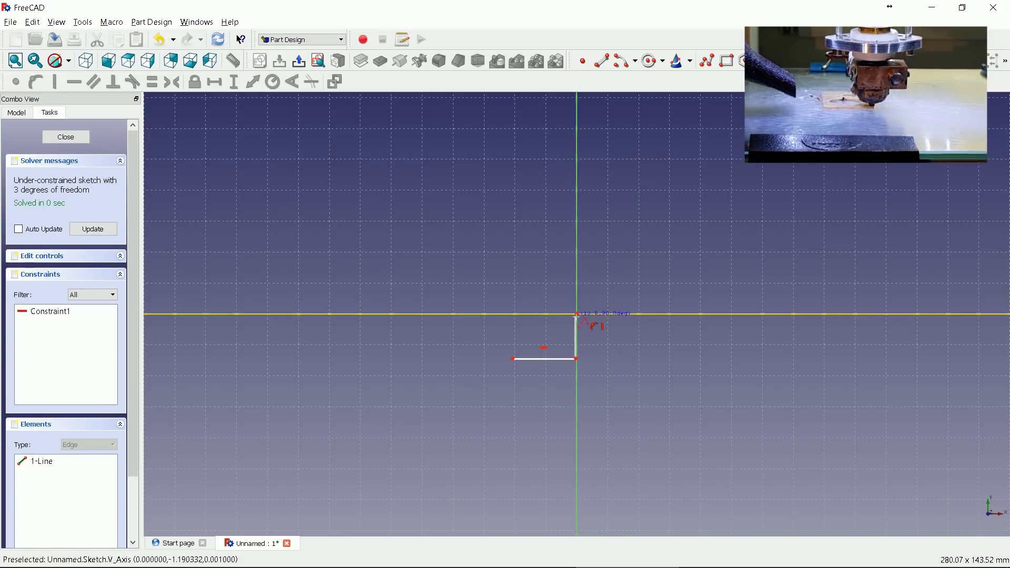
left_click(577, 323)
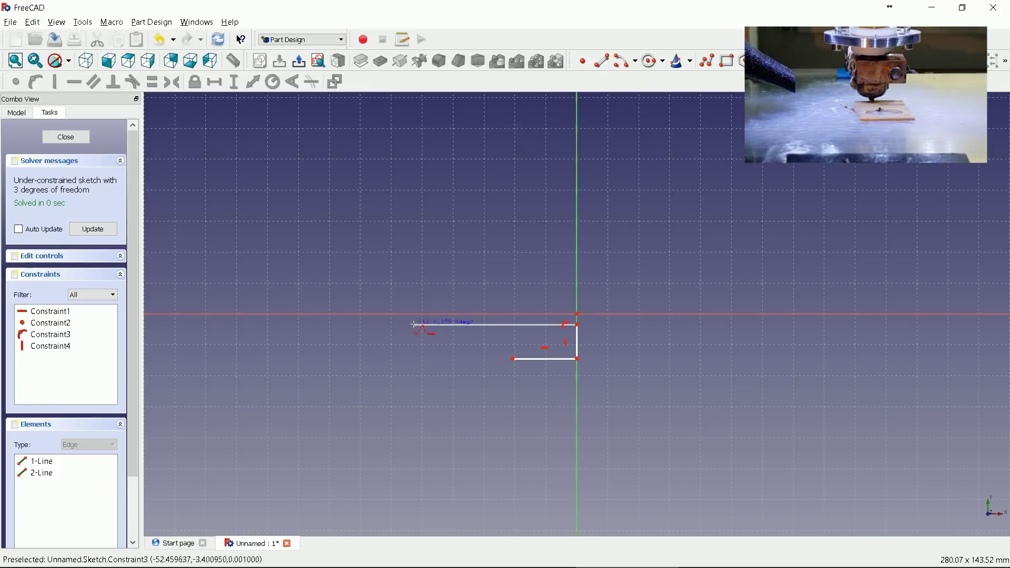
left_click(413, 324)
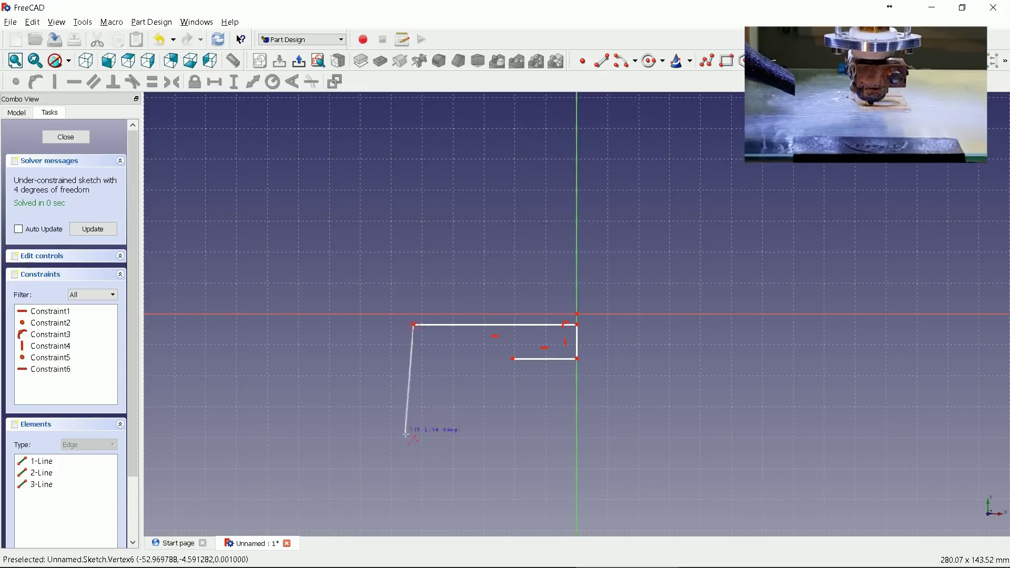
left_click(414, 513)
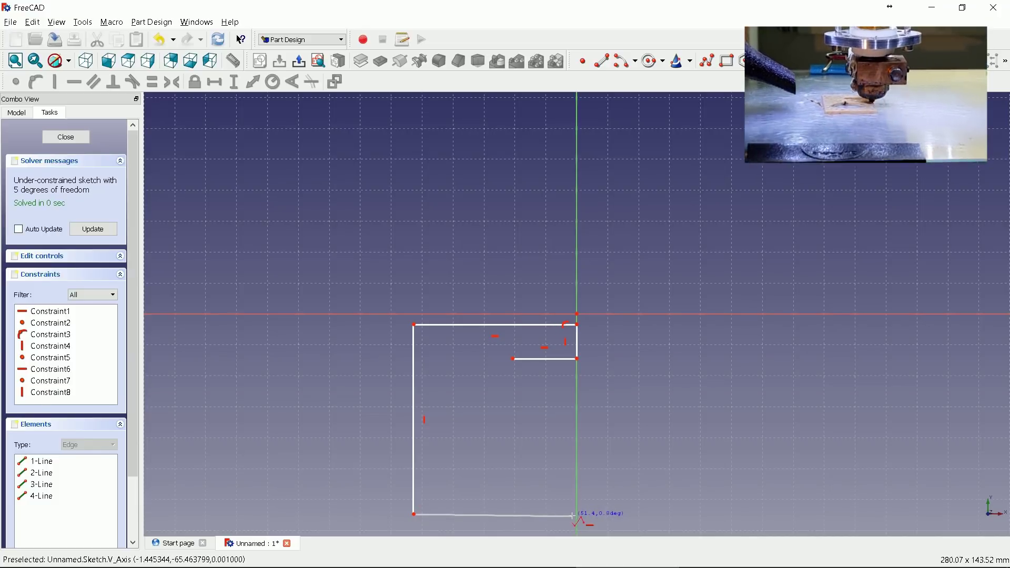
left_click(574, 516)
left_click(573, 412)
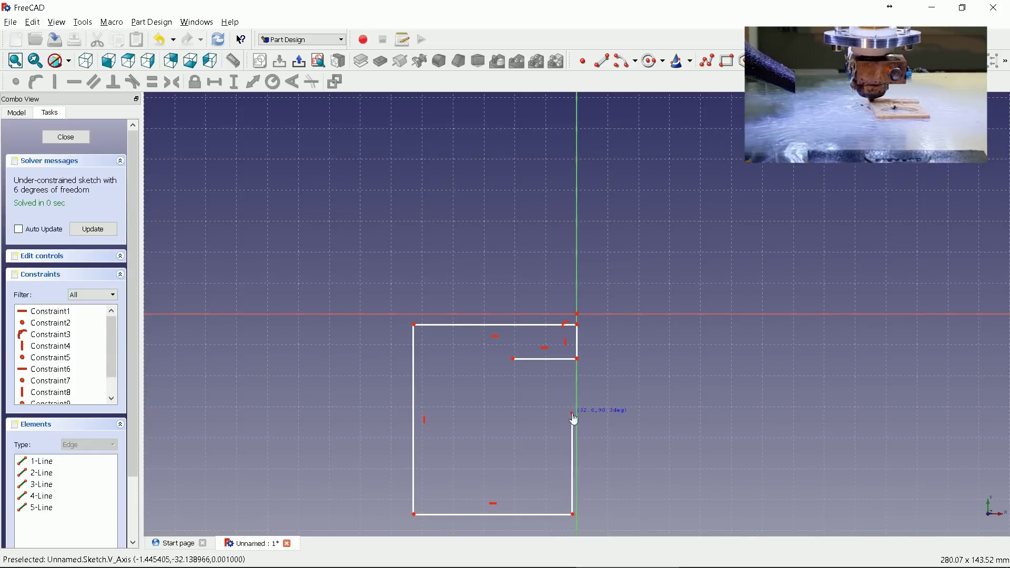
left_click(517, 412)
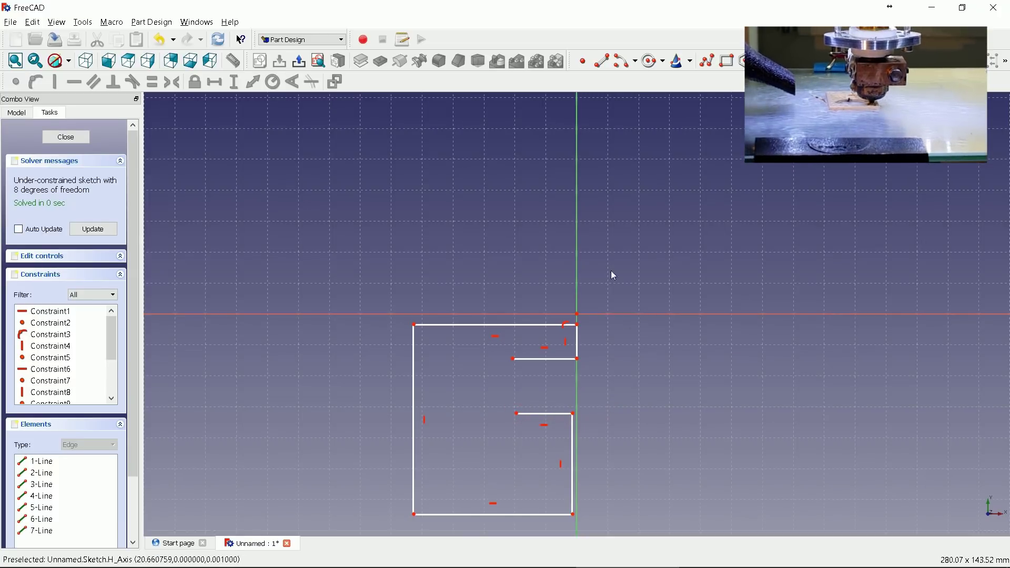
- Draw the notch arc and make its endpoints coincident with both notch lines
left_click(625, 63)
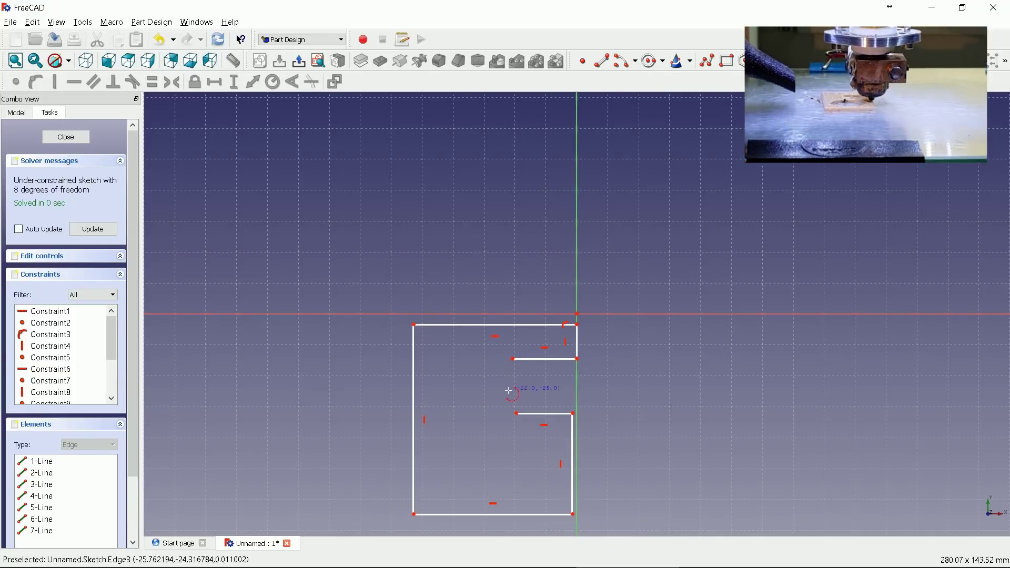
left_click(508, 390)
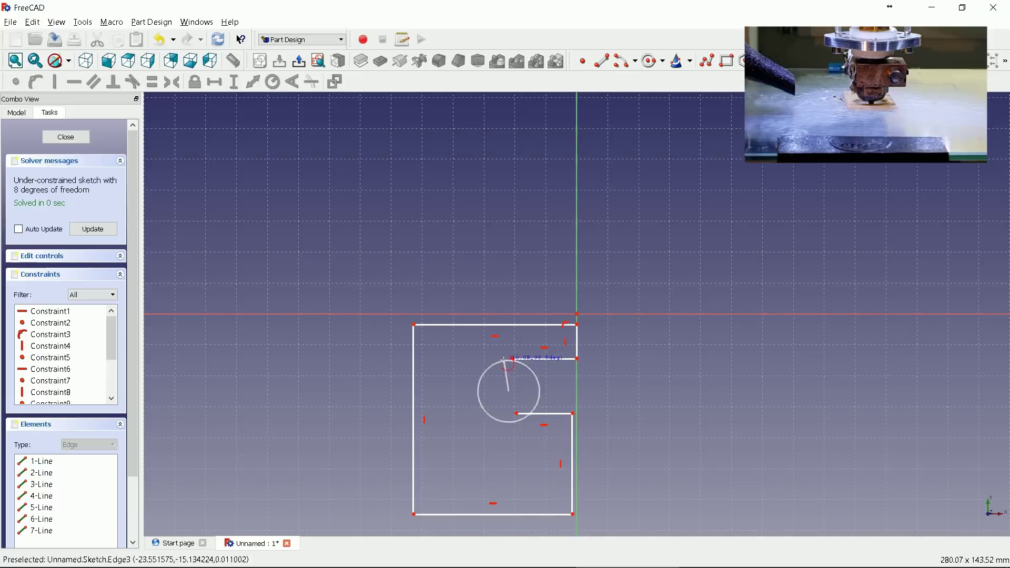
left_click(513, 360)
left_click(506, 419)
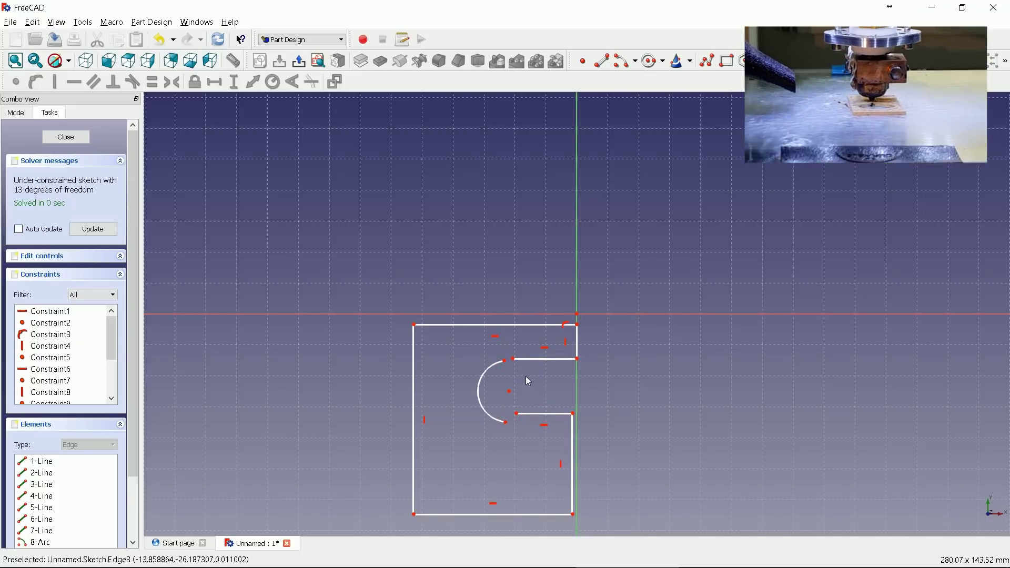
left_click(511, 363)
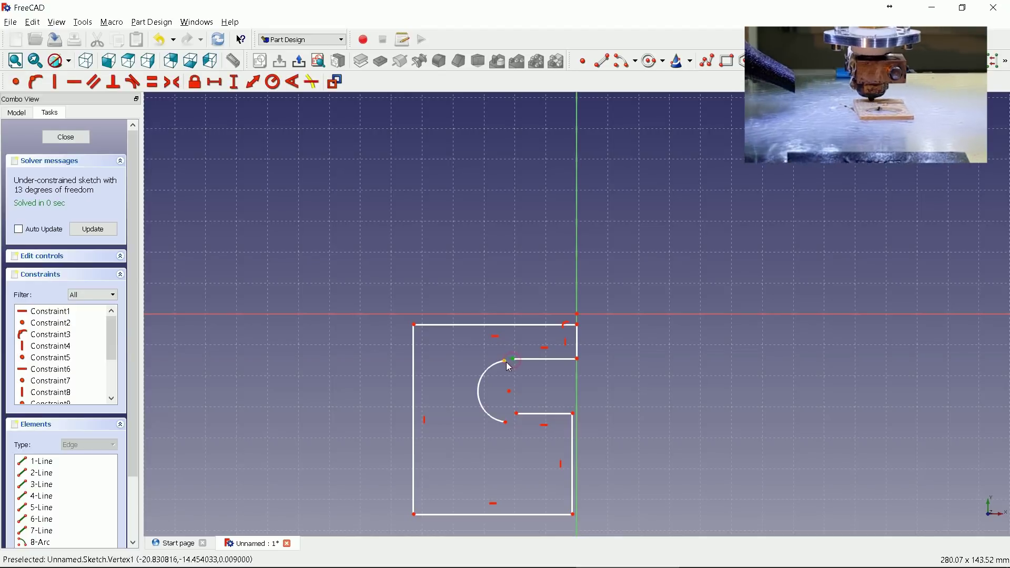
left_click(21, 87)
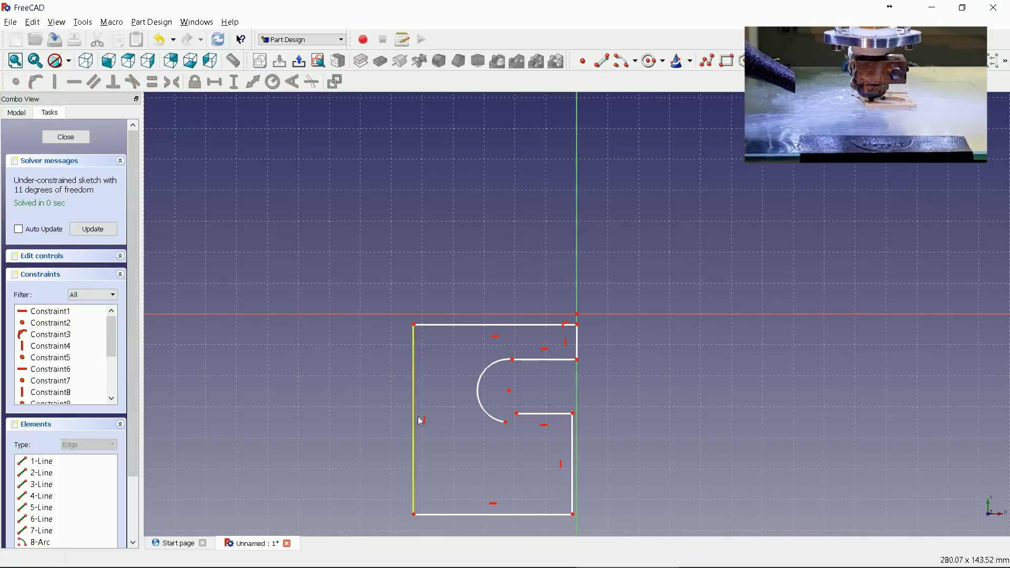
left_click(507, 427)
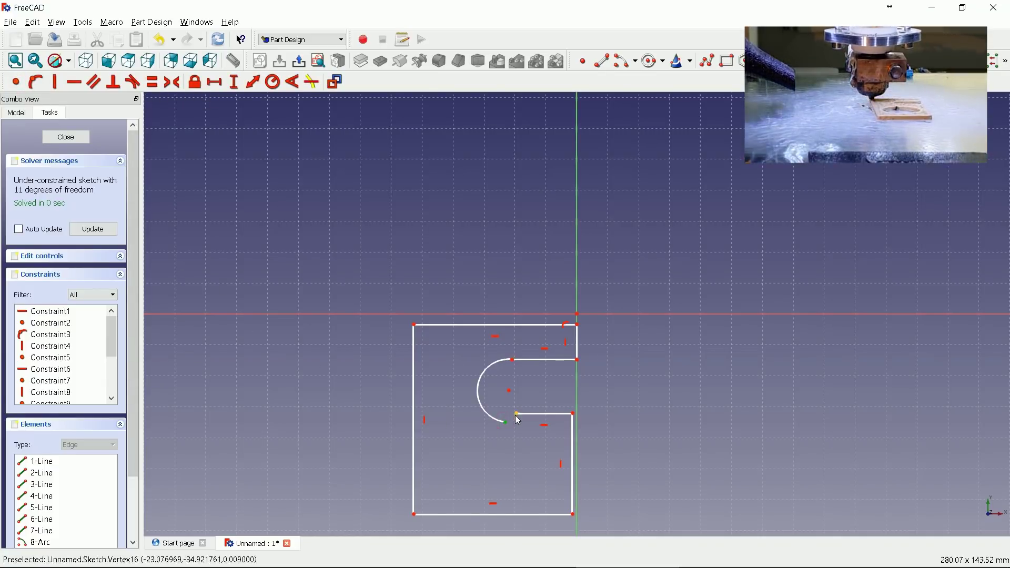
left_click(16, 83)
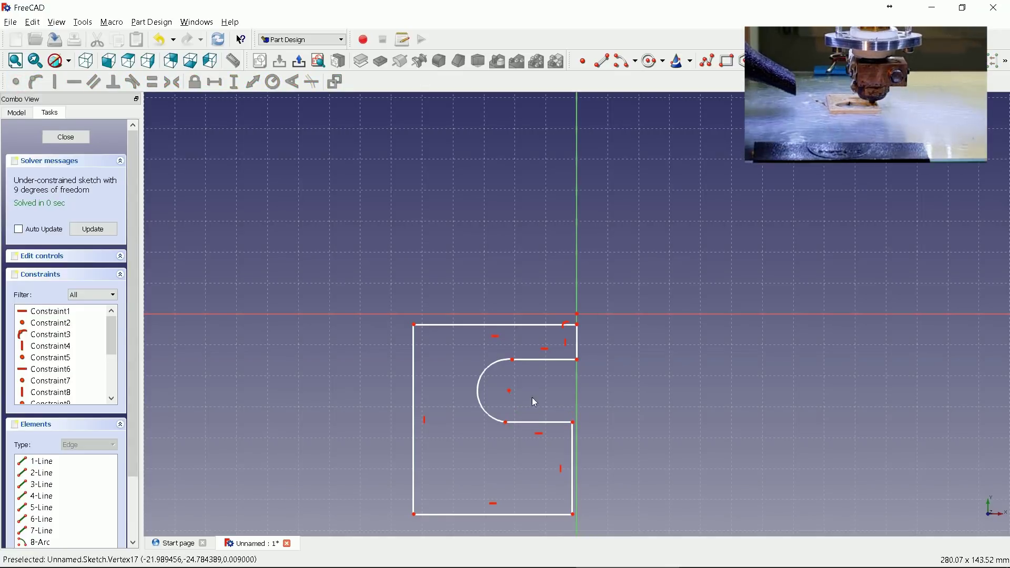
- Delete Constraint3 and make the outline's top-right corner coincident with the origin
left_click(567, 326)
key("Delete")
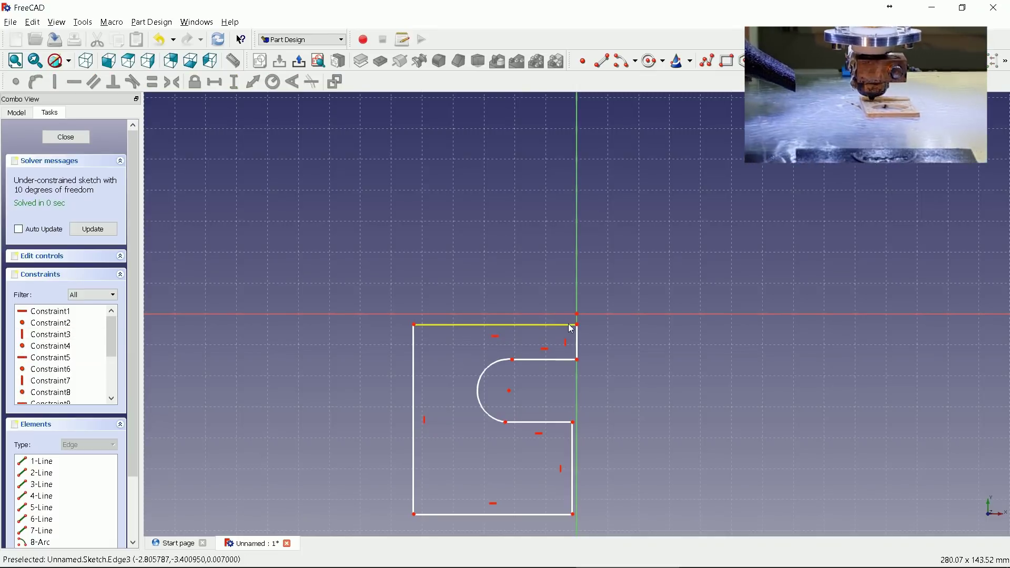
left_click(577, 324)
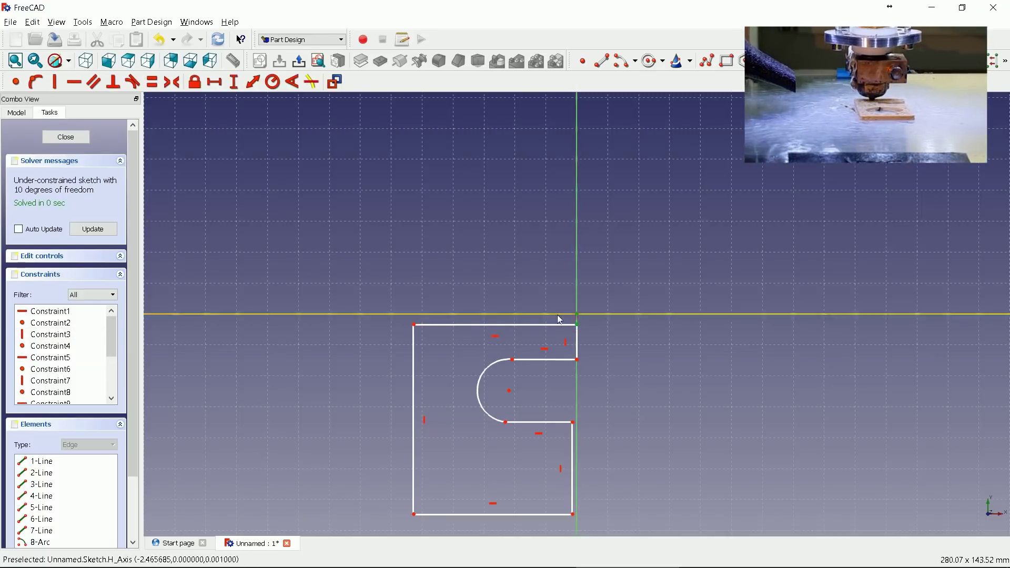
left_click(16, 81)
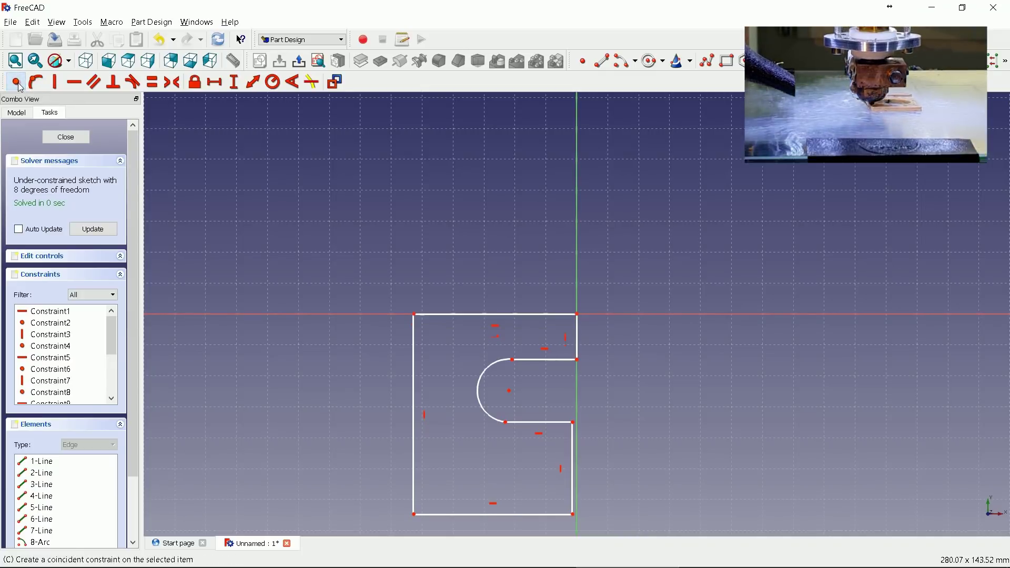
- Give the short right edge above the notch a 6 mm vertical dimension
left_click(579, 343)
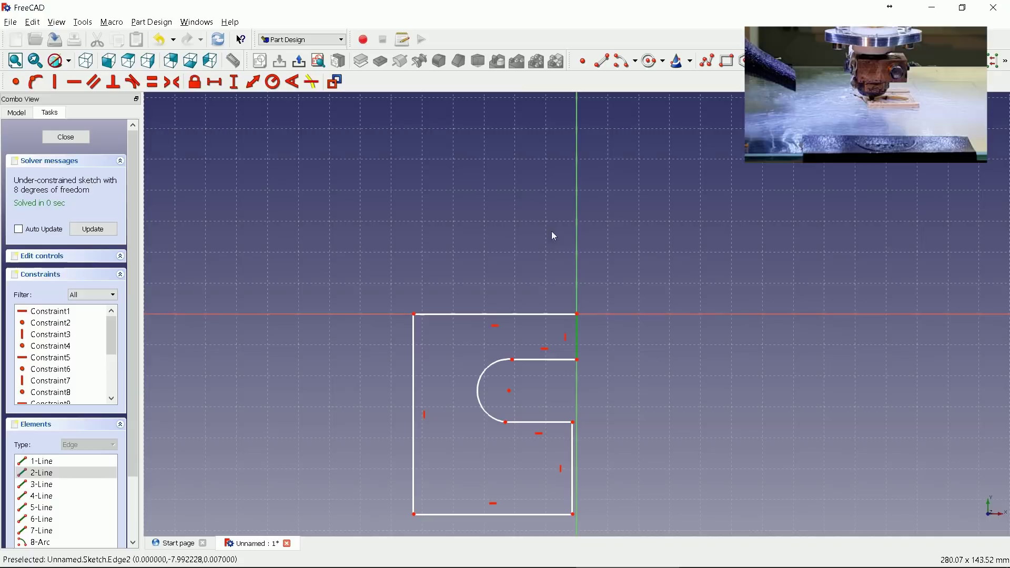
left_click(234, 83)
type("6,5")
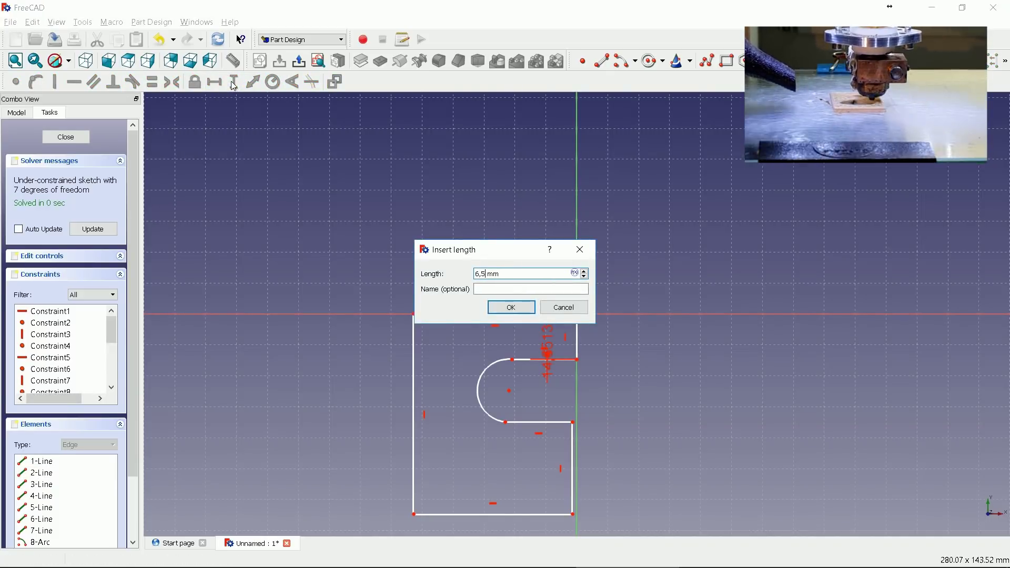
key("Return")
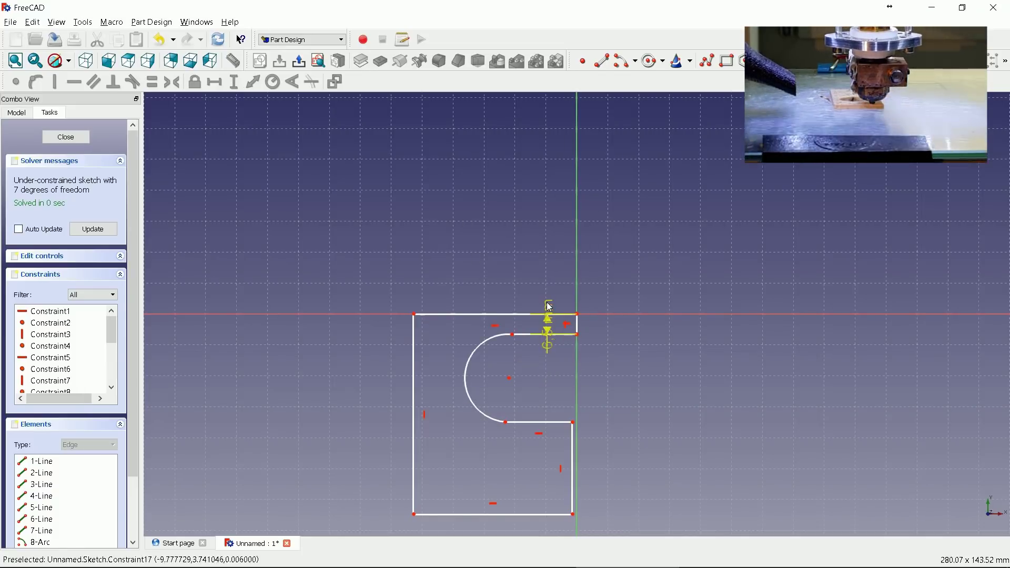
left_click_drag(546, 316, 626, 280)
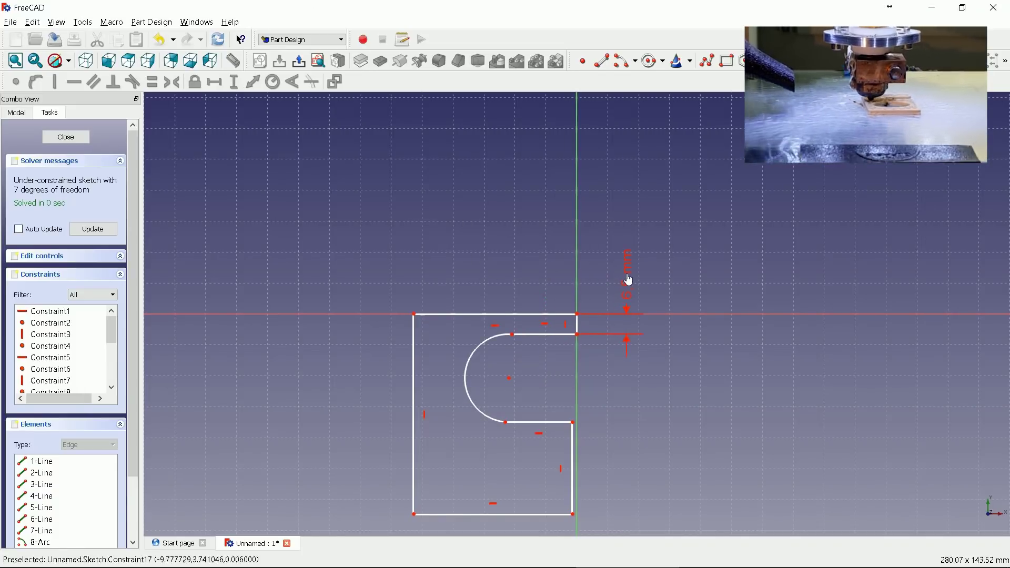
- Give the upper notch edge an 8 mm horizontal dimension
left_click(546, 336)
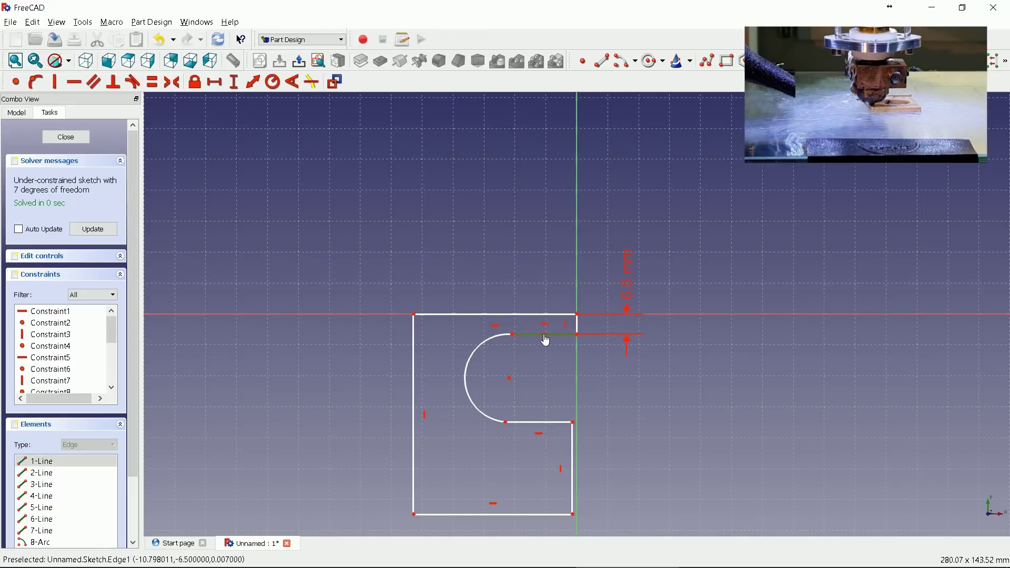
left_click(213, 82)
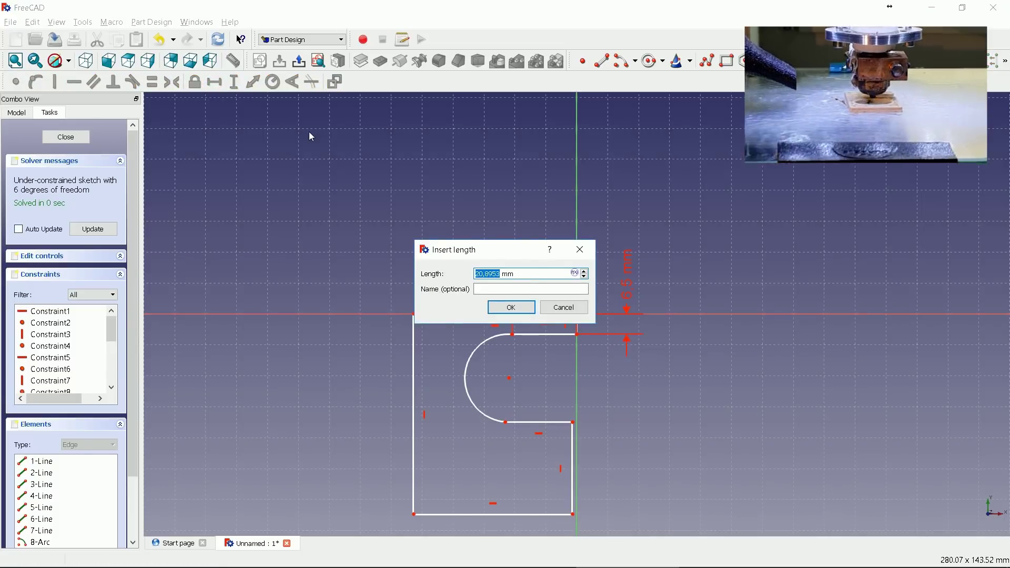
type("8")
key("Return")
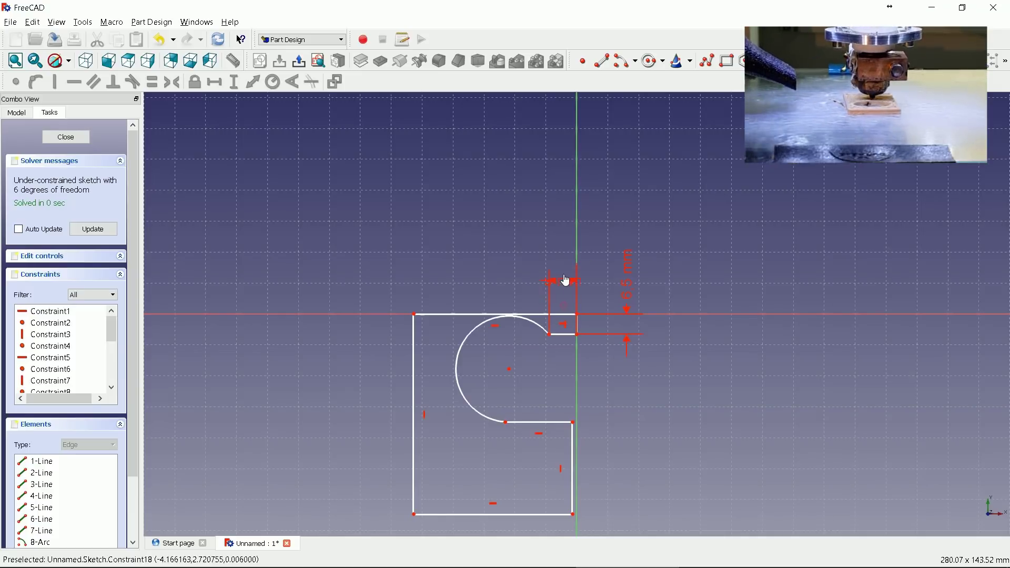
left_click_drag(565, 279, 617, 238)
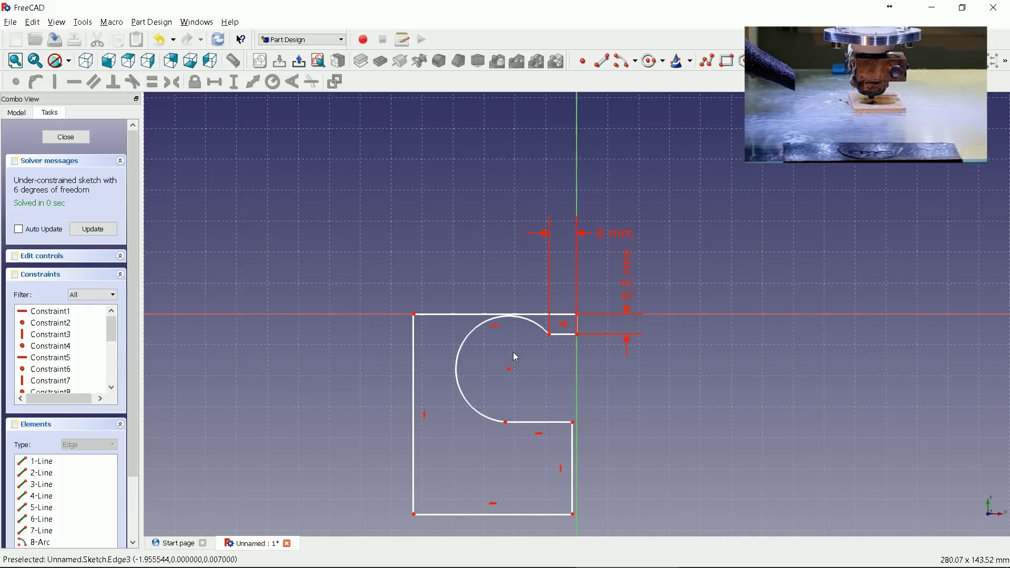
- Align the arc's centre with its top end using a 0 mm horizontal distance
left_click_drag(510, 369, 547, 375)
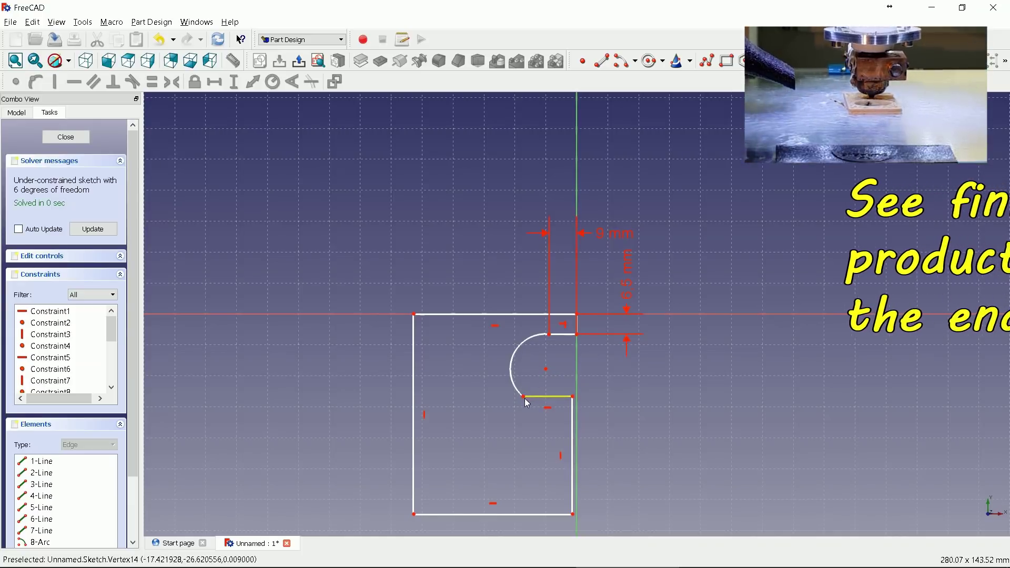
left_click_drag(524, 397, 547, 397)
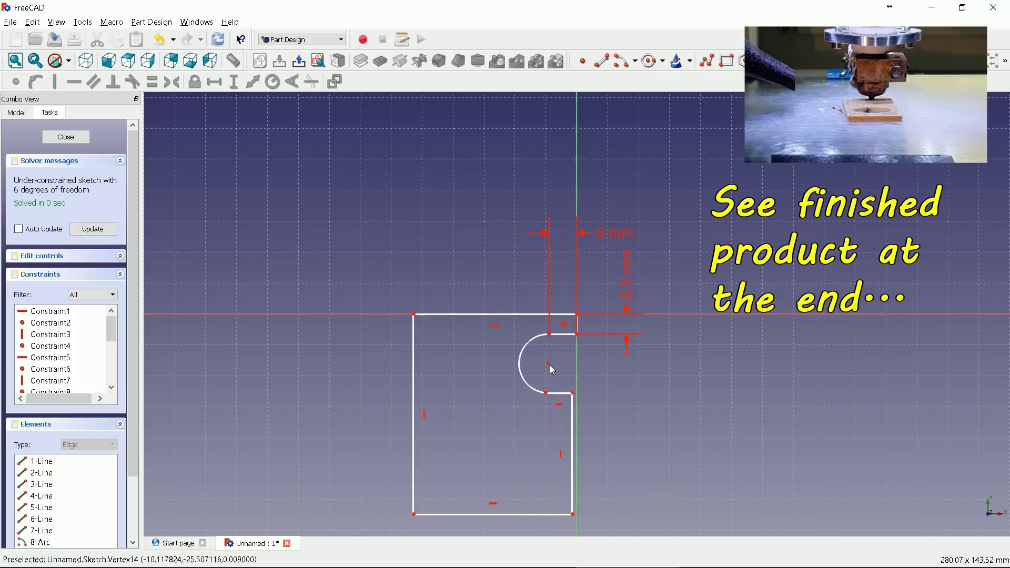
left_click(549, 364)
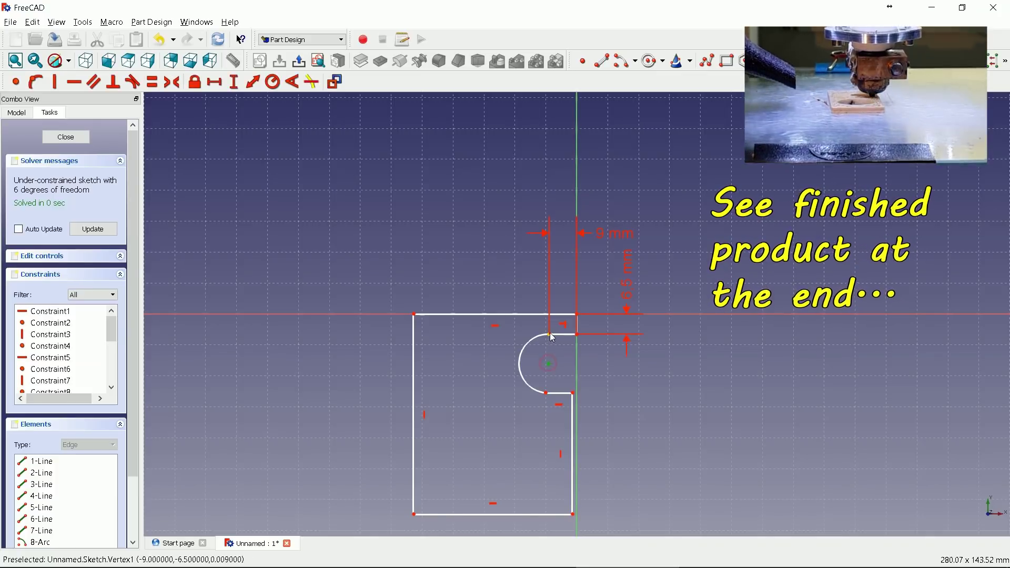
left_click(551, 336)
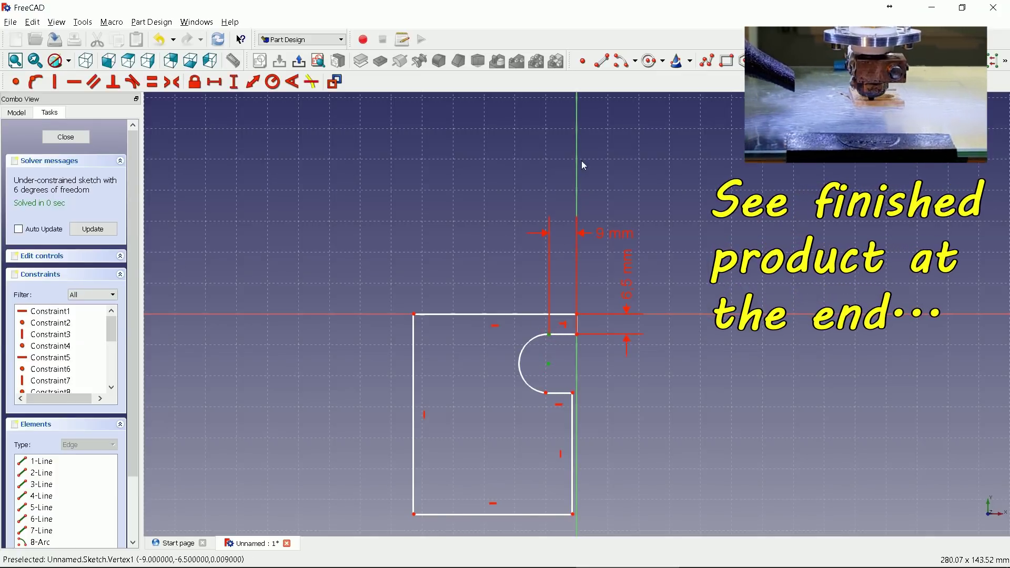
left_click(213, 85)
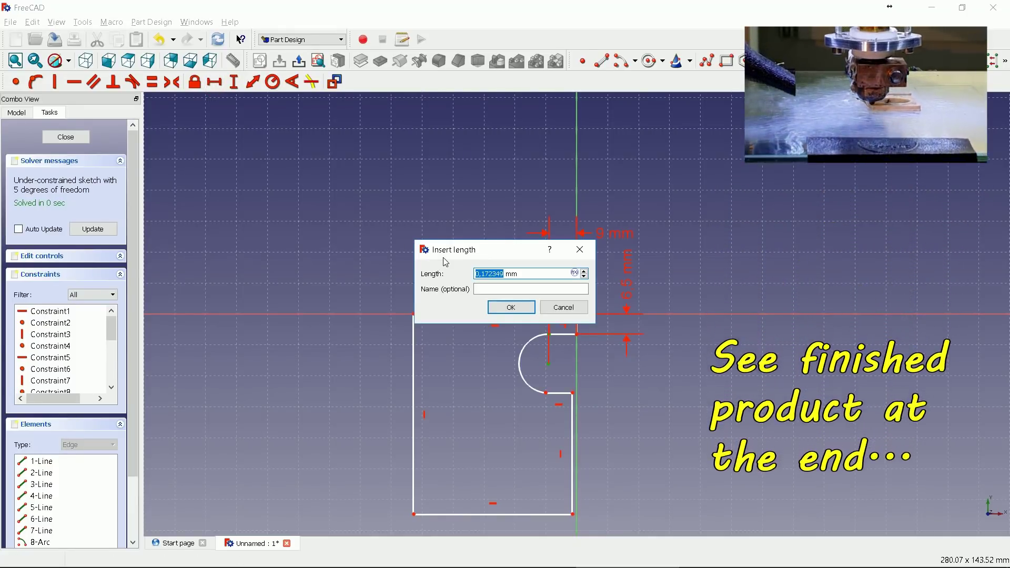
type("0")
key("Return")
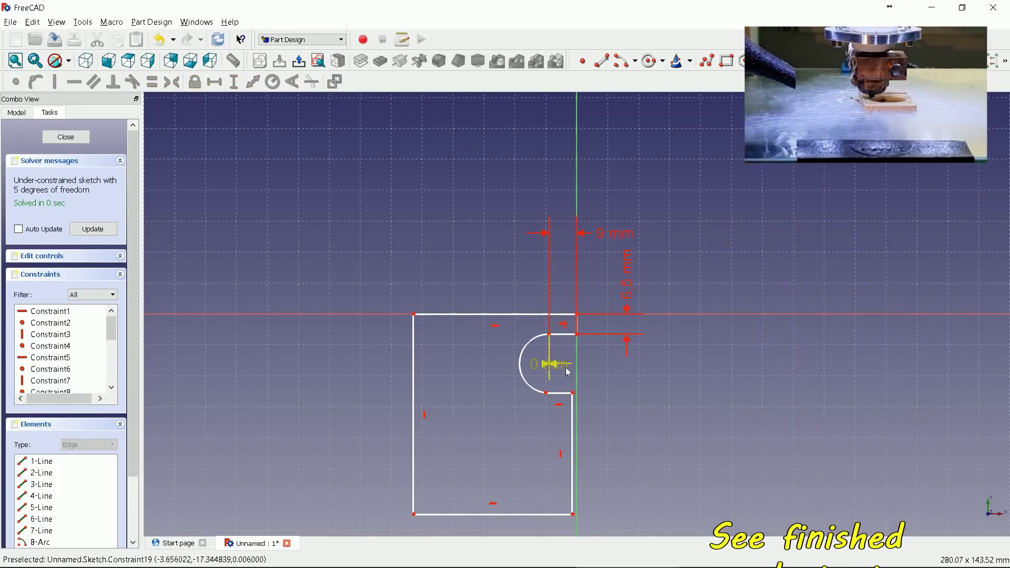
left_click_drag(566, 370, 569, 360)
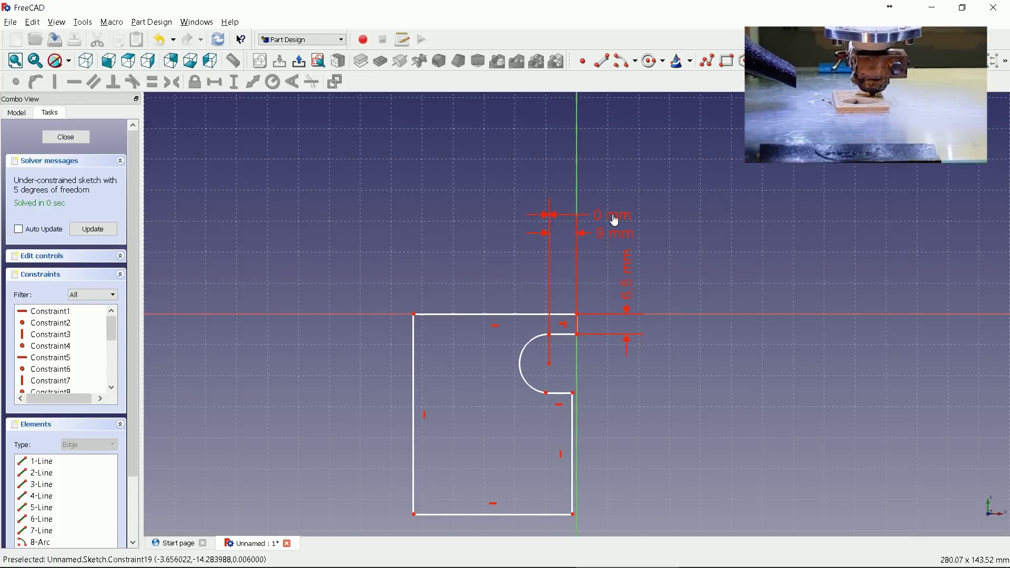
left_click_drag(614, 221, 616, 218)
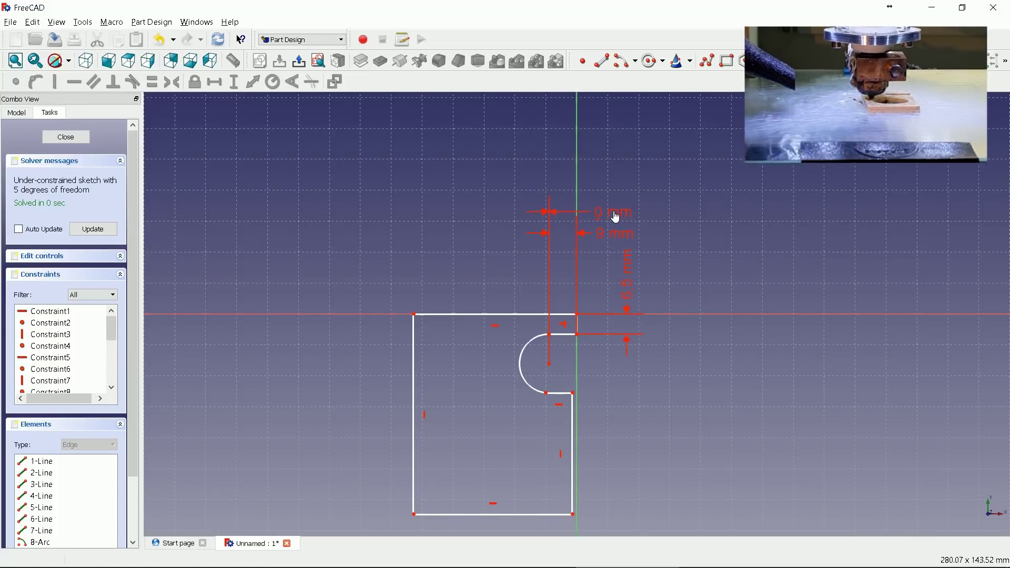
- Align the arc's lower and upper ends with a 0 mm horizontal distance
left_click(550, 364)
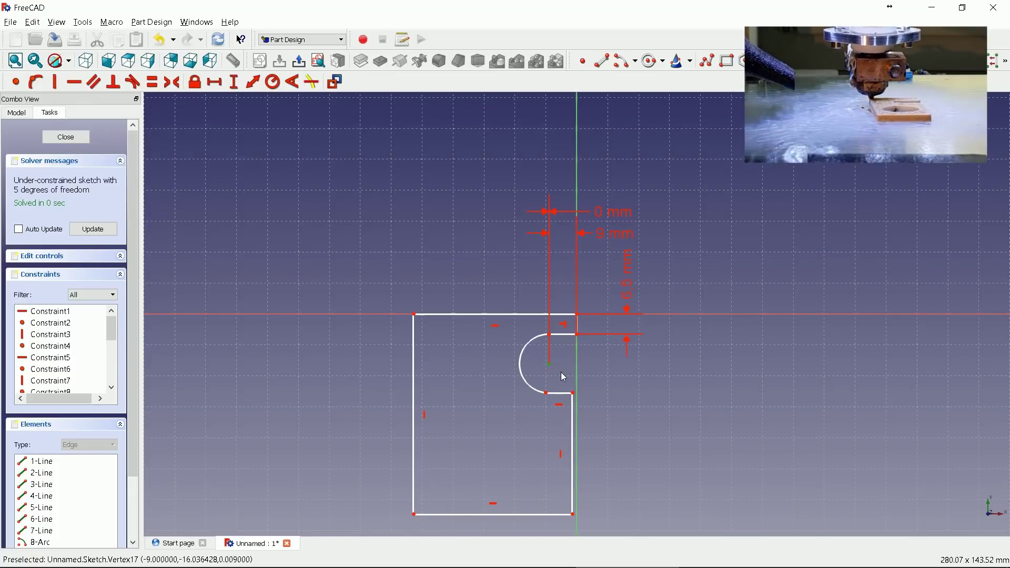
left_click(556, 374)
left_click(548, 391)
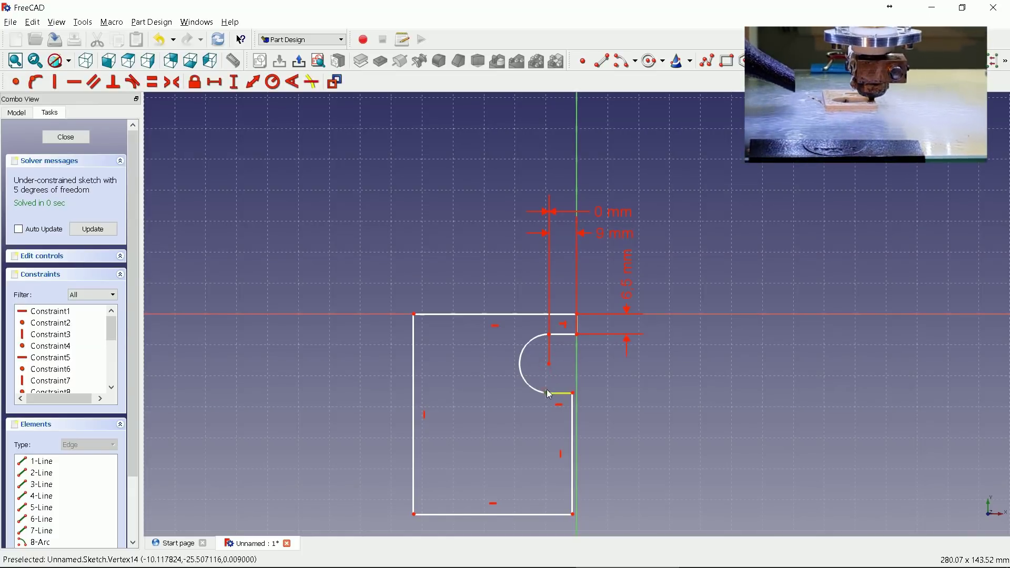
left_click(550, 335)
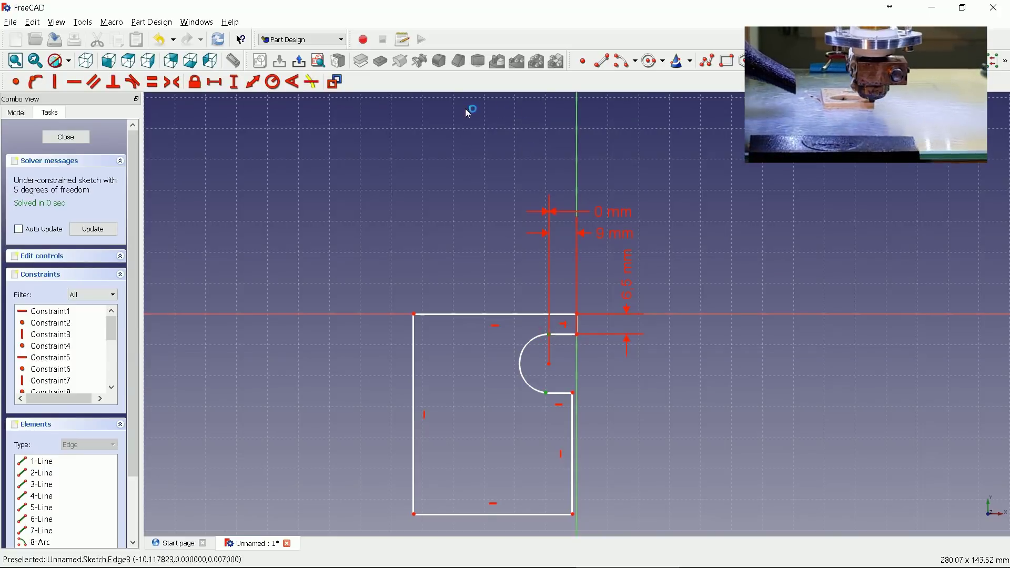
left_click(219, 84)
type("0")
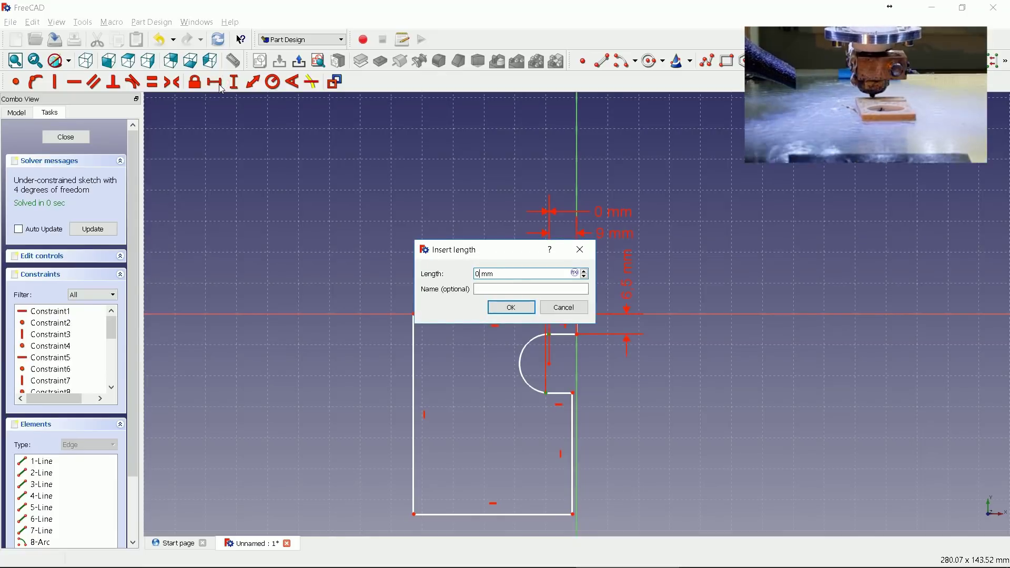
key("Return")
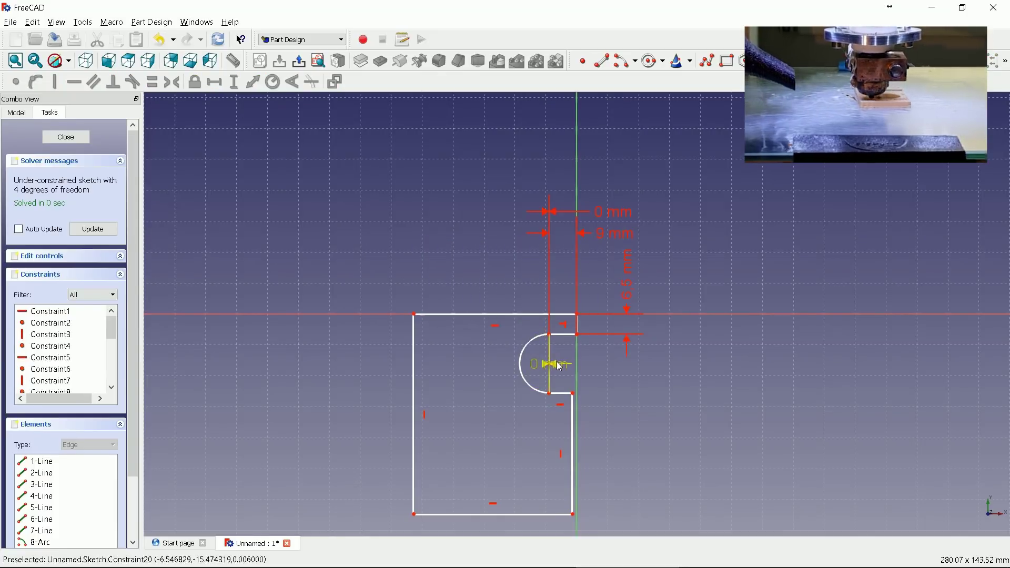
left_click_drag(553, 361, 612, 201)
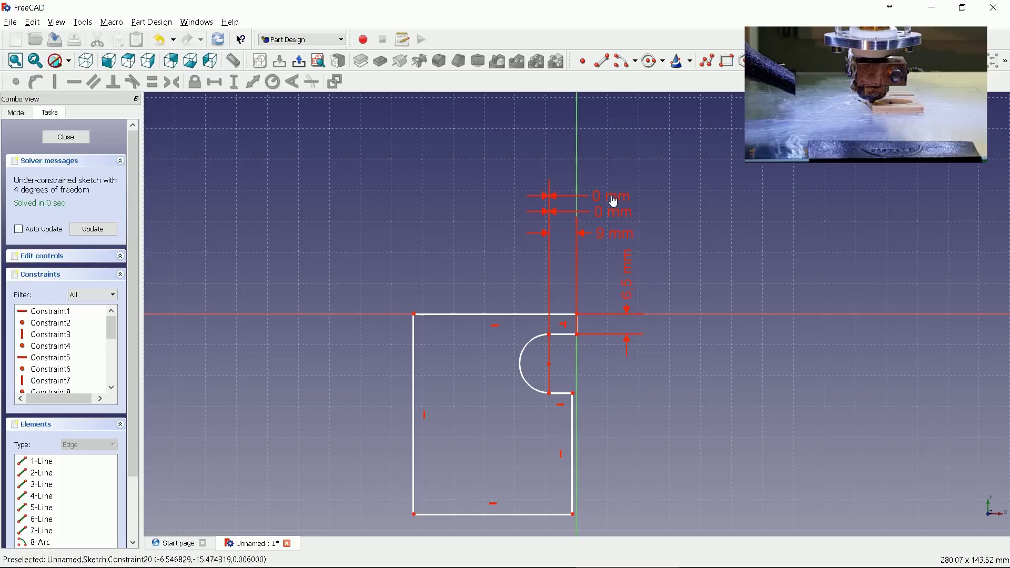
- Set a 7 mm vertical distance between the notch arc's two ends
left_click(520, 362)
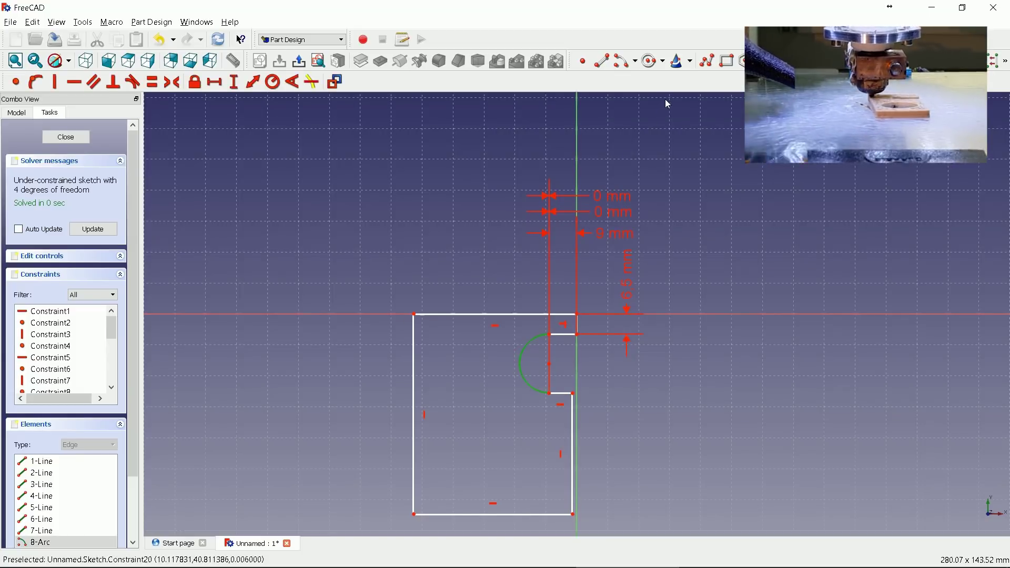
left_click(274, 83)
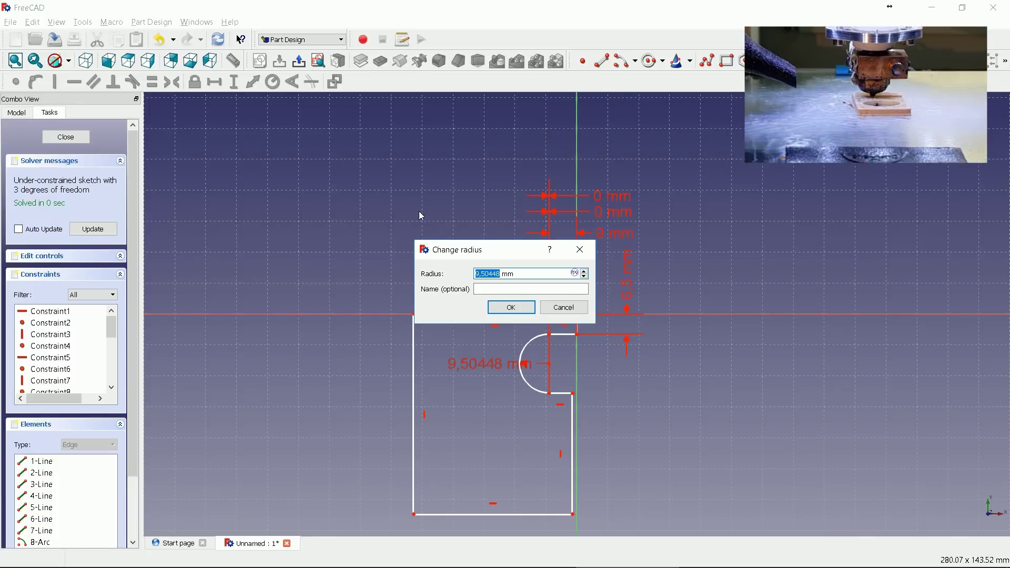
key("Escape")
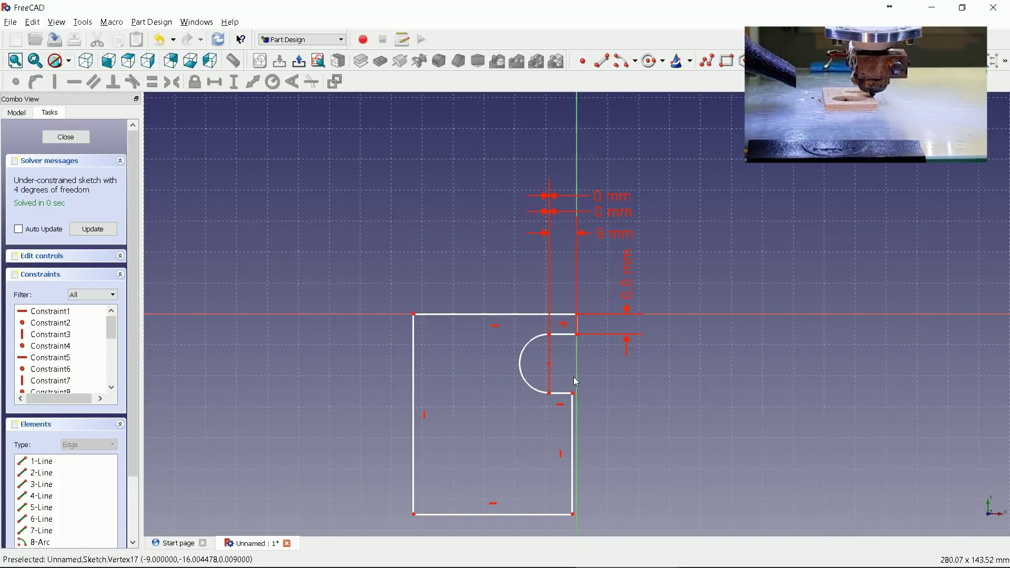
left_click(572, 394)
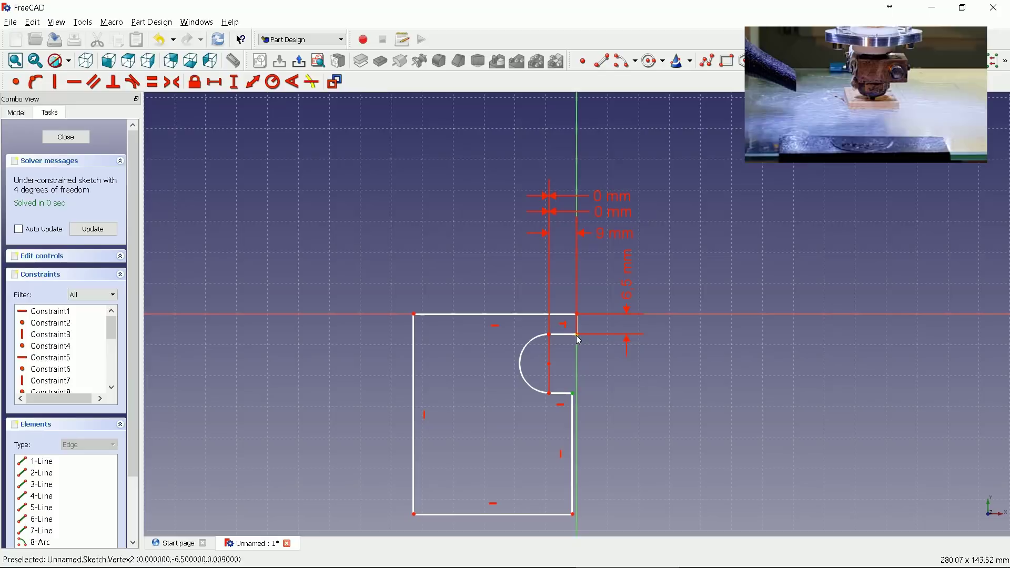
left_click(233, 81)
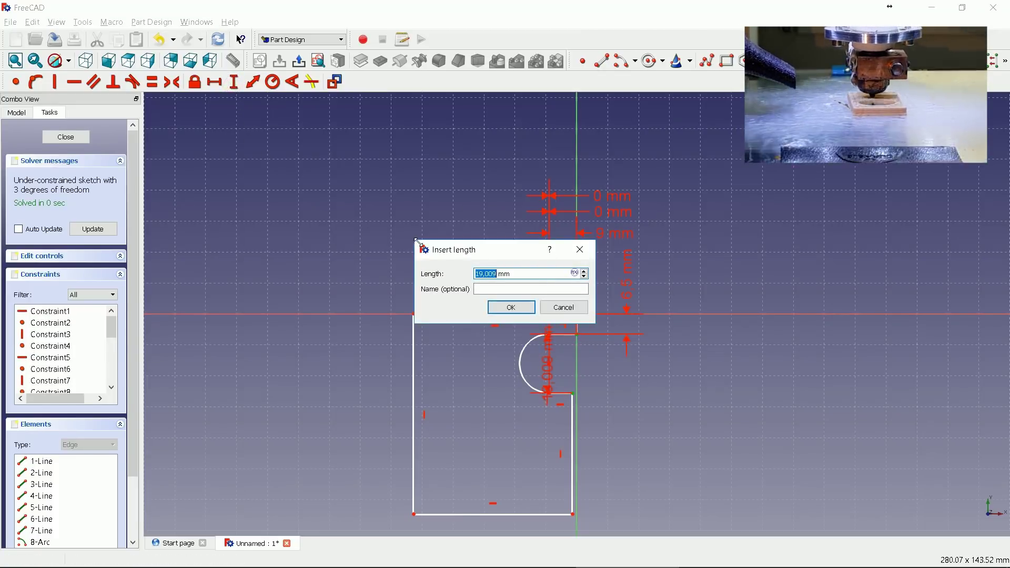
type("7")
key("Return")
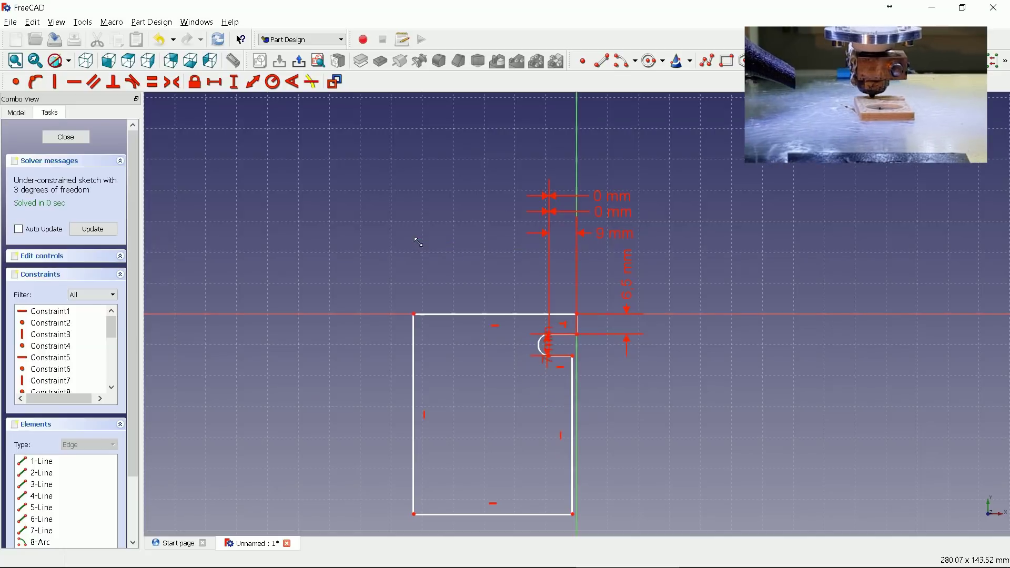
mouse_move(588, 361)
left_mouse_down()
mouse_move(658, 294)
mouse_move(652, 284)
left_mouse_up()
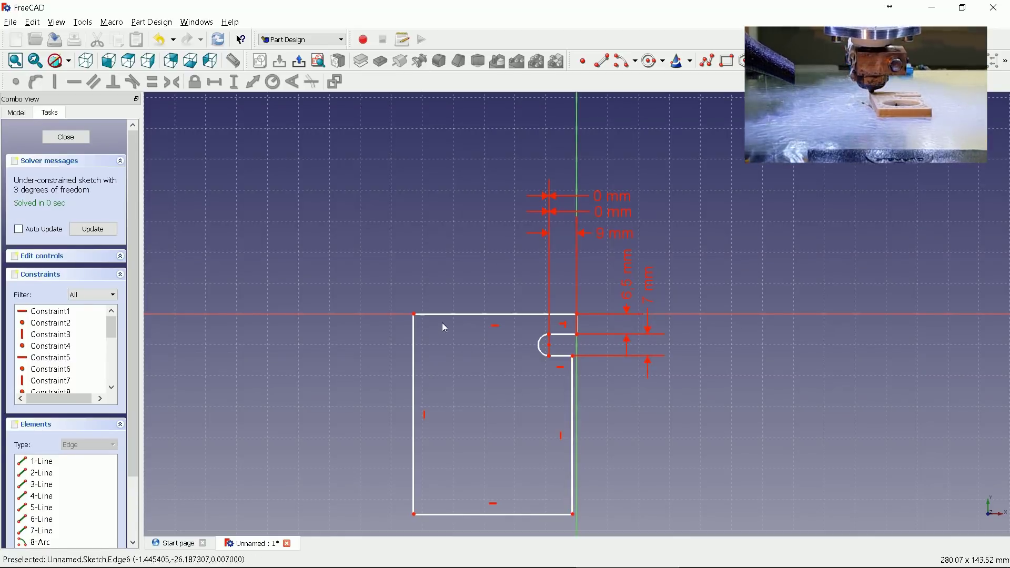
- Dimension the plate's top edge to 21.9 mm and its left edge to 40 mm
left_click(457, 315)
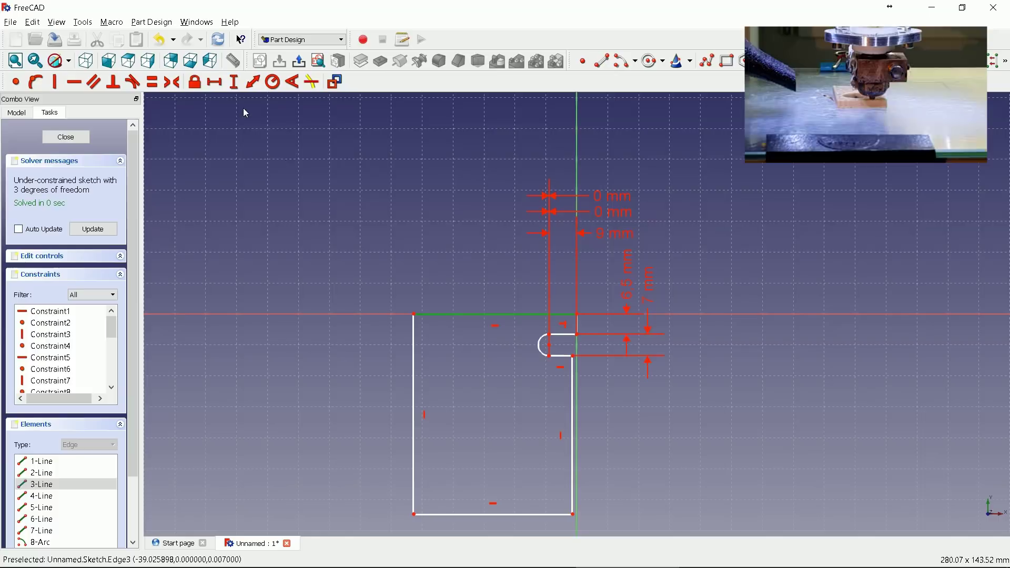
left_click(214, 82)
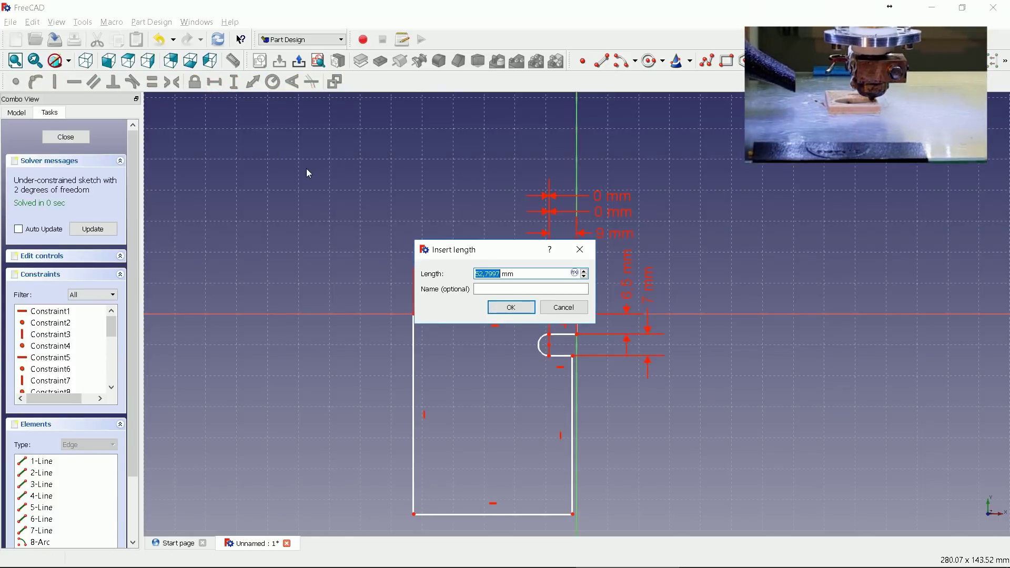
type("2")
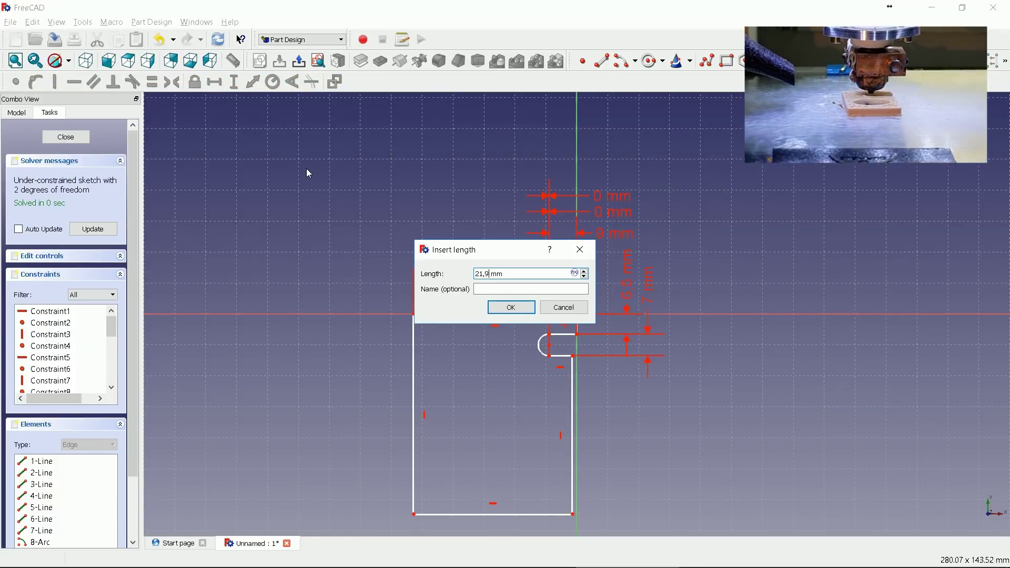
key("Return")
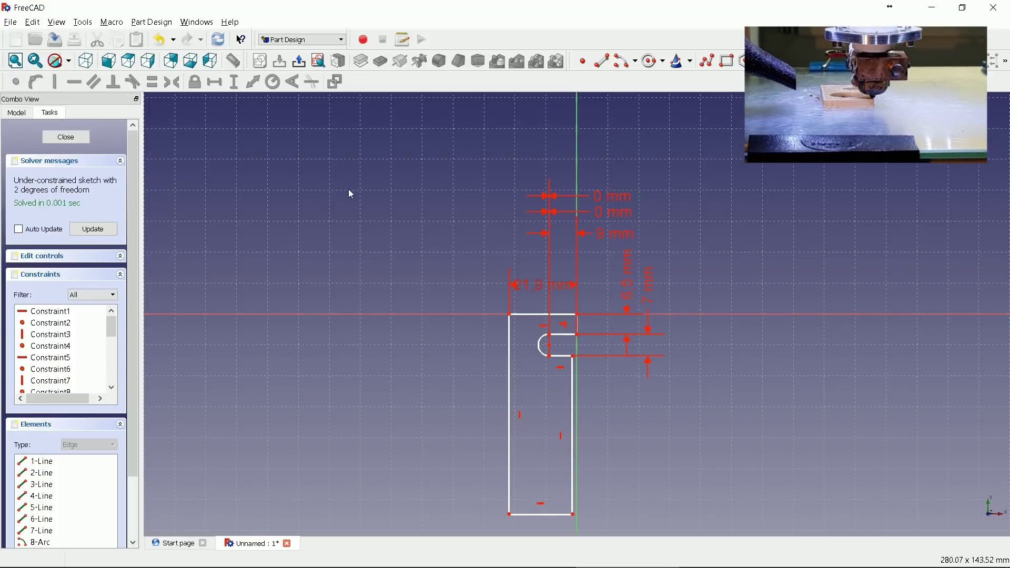
left_click_drag(524, 285, 501, 265)
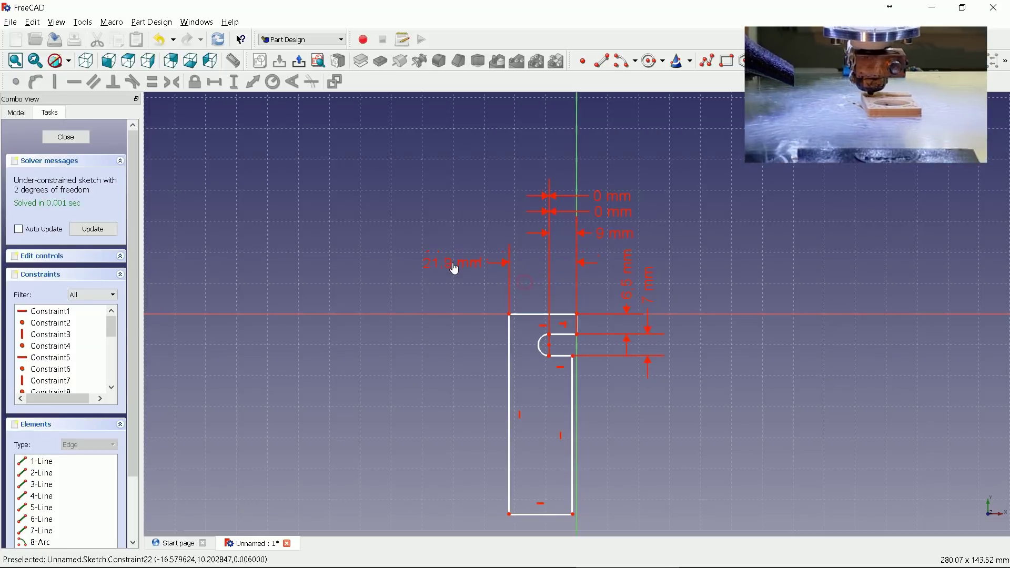
left_click(508, 347)
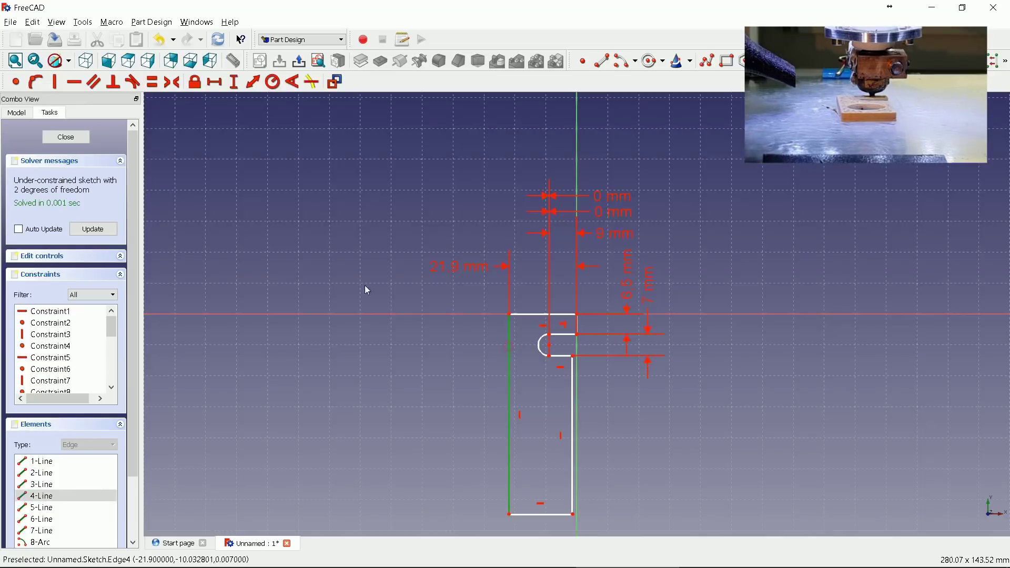
left_click(234, 85)
type("40")
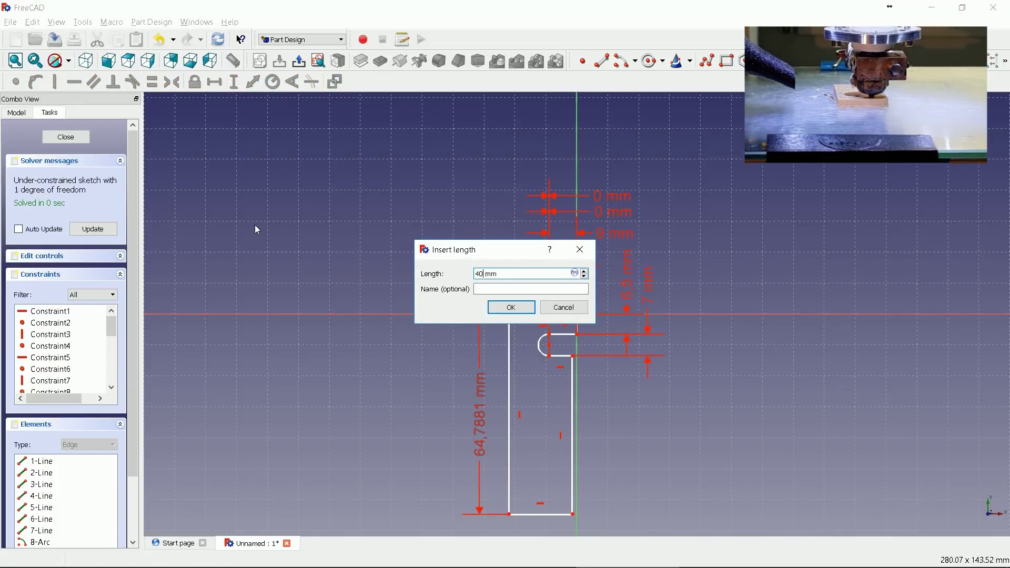
key("Return")
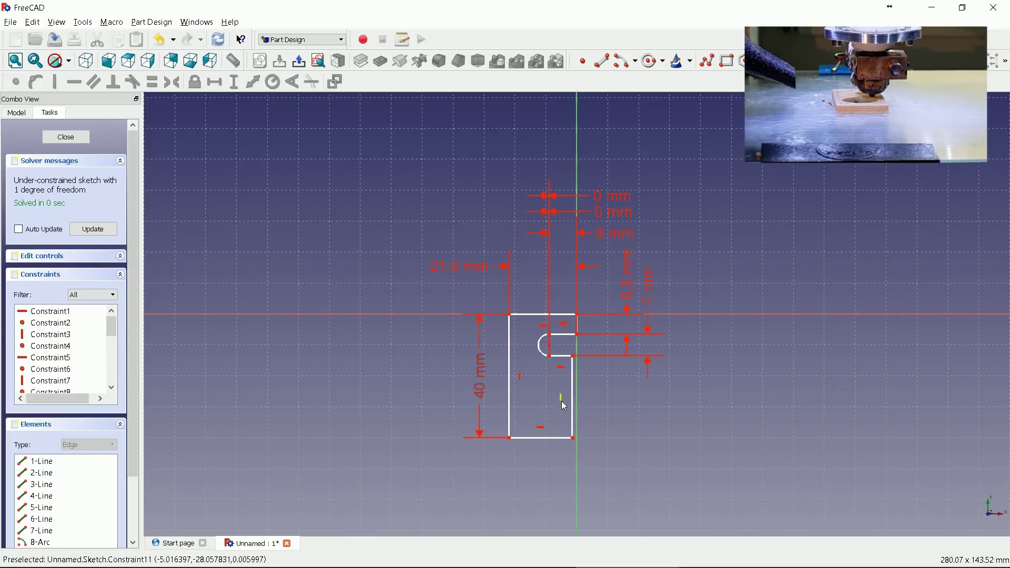
- Dimension the bottom edge to 21.9 mm, fully constraining the sketch
left_click(549, 438)
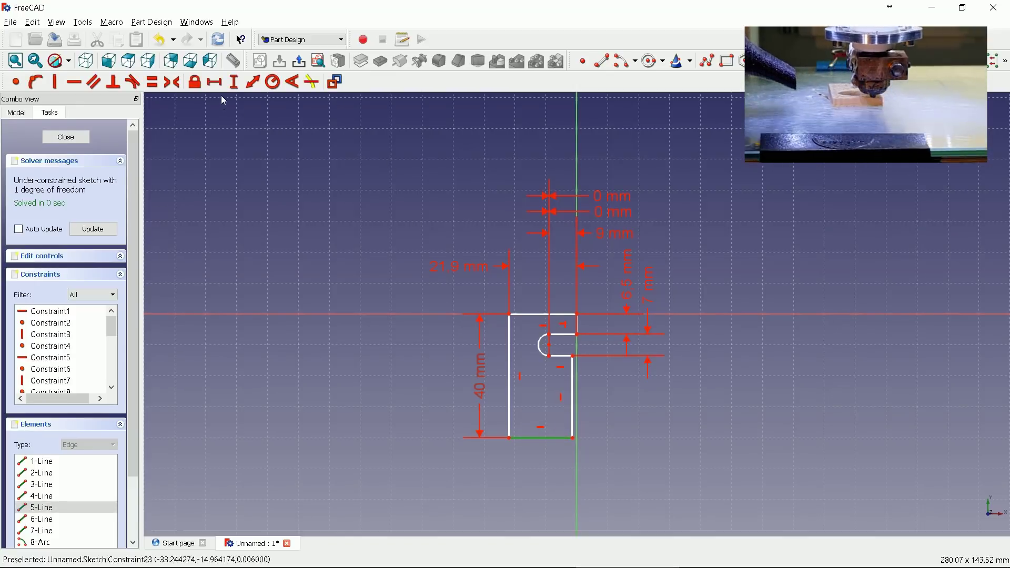
left_click(217, 82)
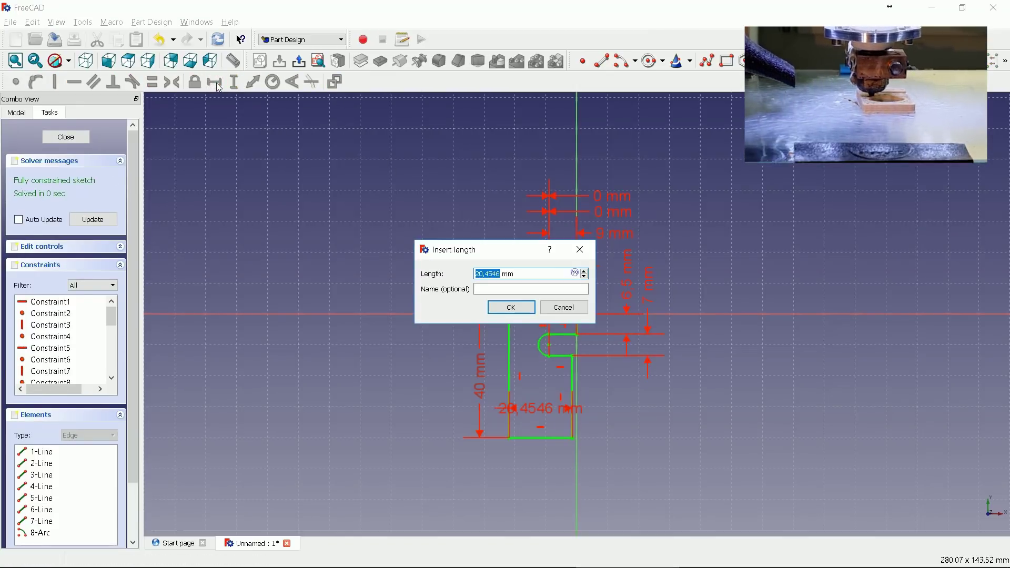
type("21")
key("Return")
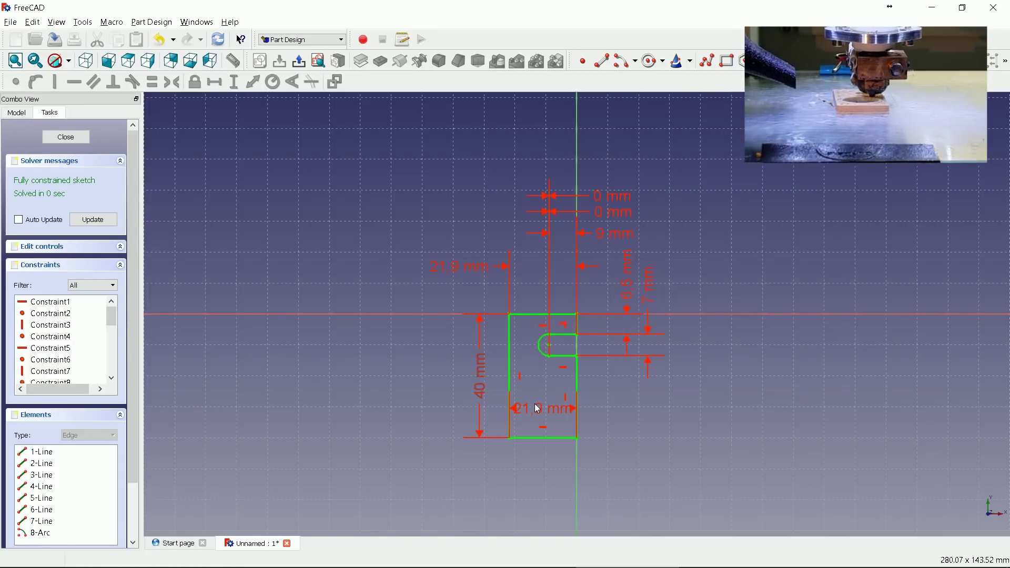
mouse_move(539, 411)
left_mouse_down()
mouse_move(485, 323)
mouse_move(454, 464)
left_mouse_up()
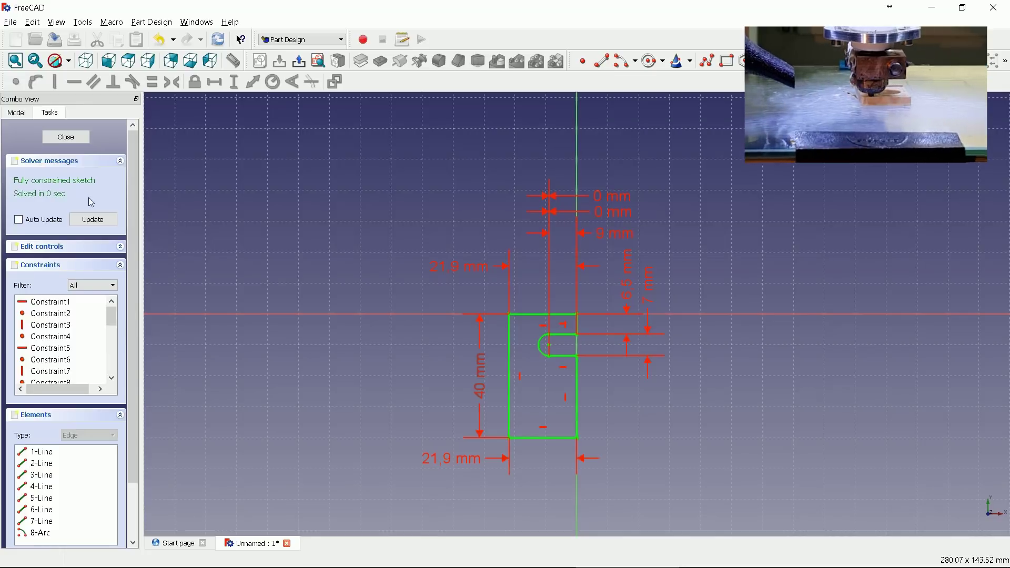
- Close the sketch, pad it 5 mm thick, and view the Pad in the model tree
left_click(66, 138)
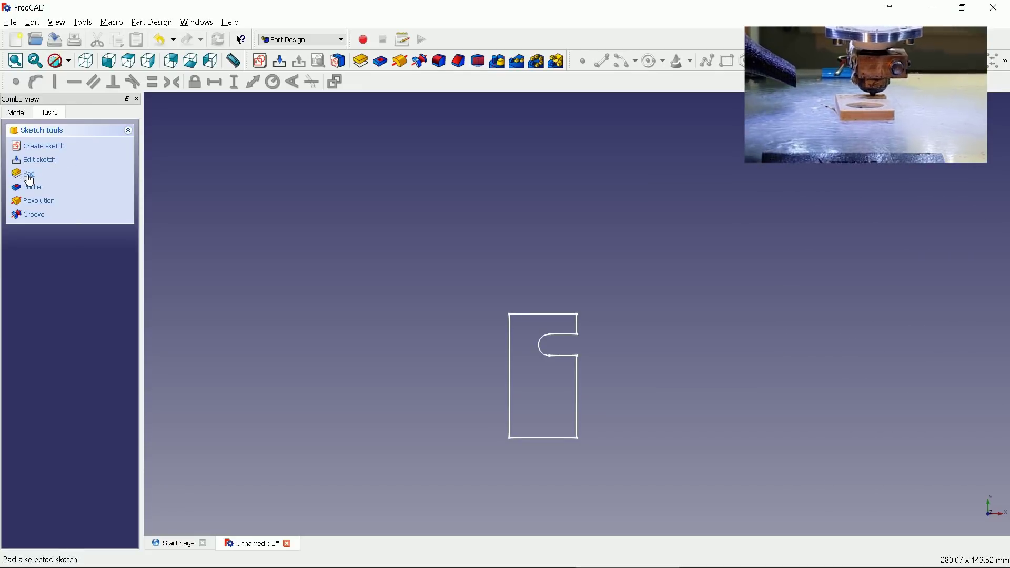
left_click(30, 181)
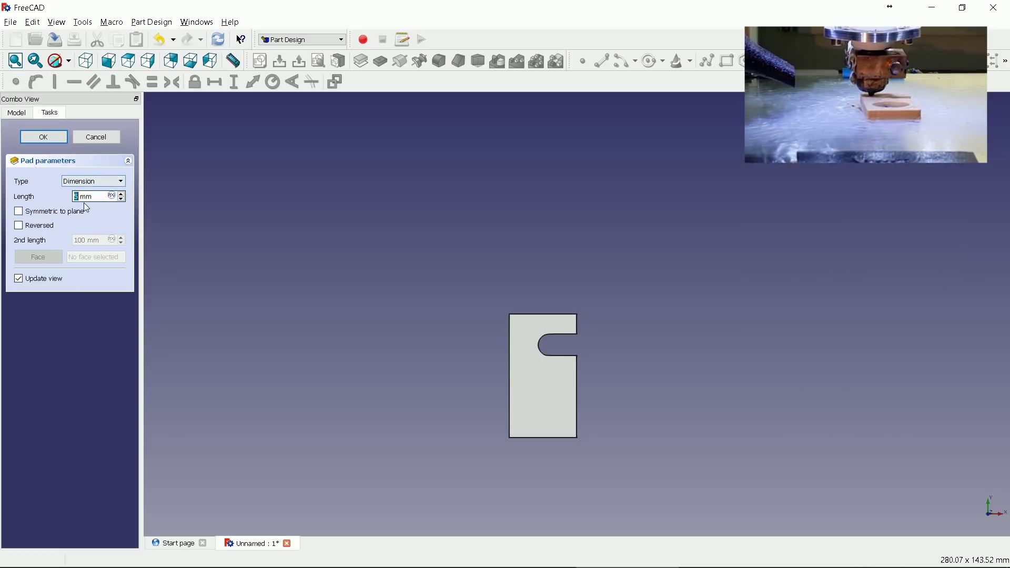
left_click(45, 137)
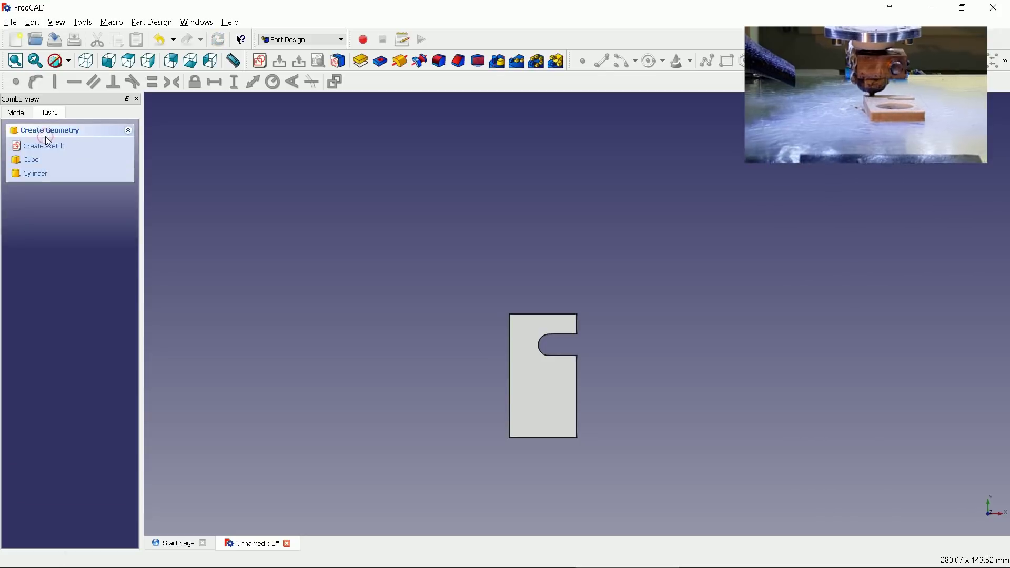
left_click(17, 113)
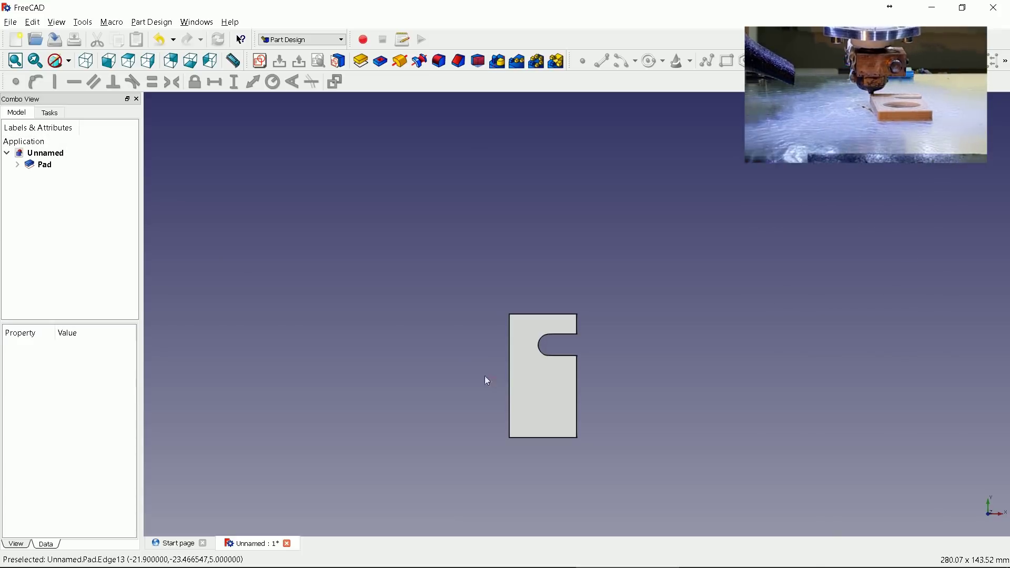
mouse_move(501, 373)
middle_mouse_down()
mouse_move(419, 365)
mouse_move(491, 377)
middle_mouse_up()
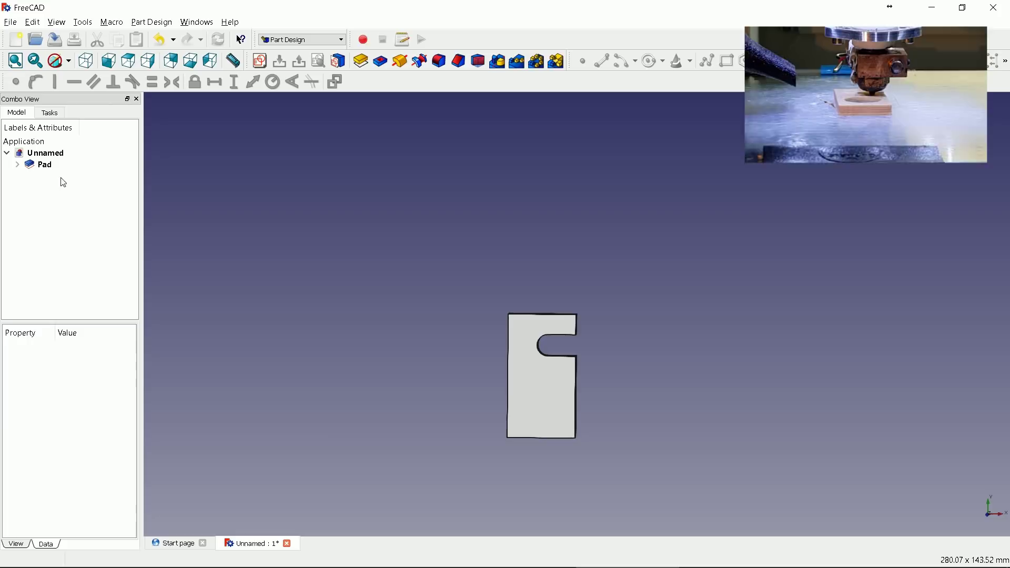
- Expand the Pad and reopen its sketch for editing
left_click(16, 164)
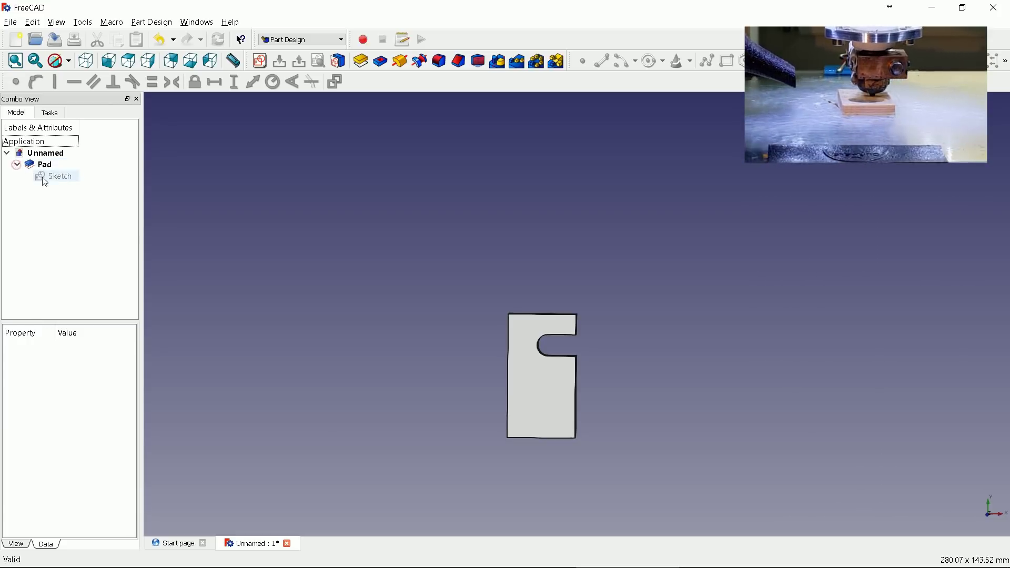
left_click(55, 180)
double_click(55, 178)
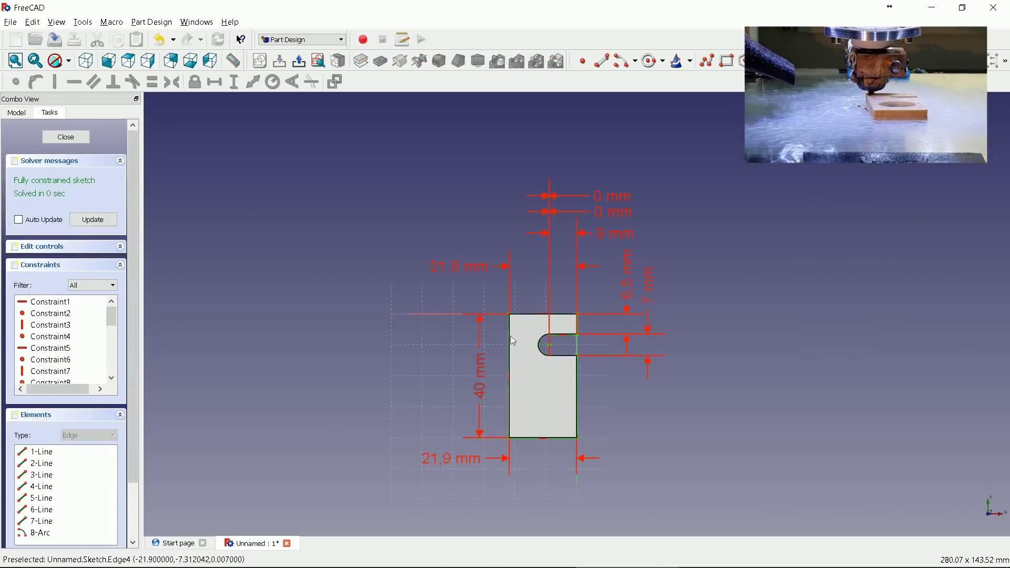
left_click(44, 135)
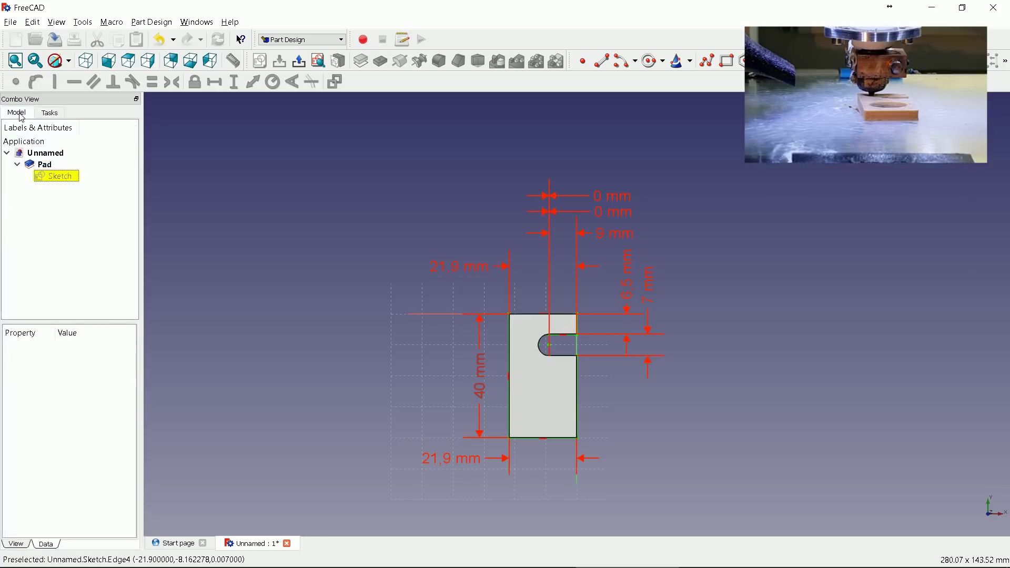
left_click(45, 164)
left_click(62, 177)
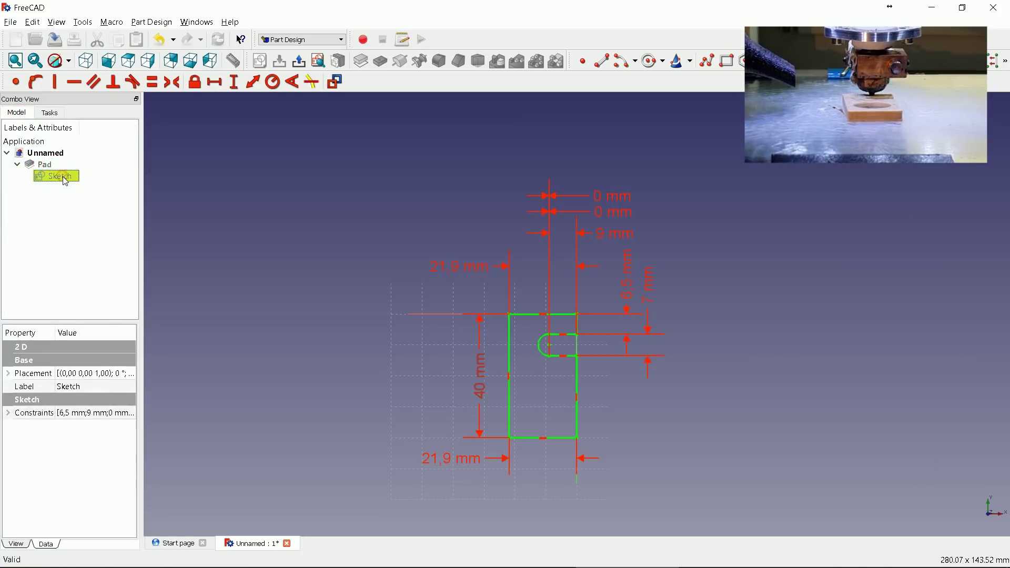
double_click(65, 178)
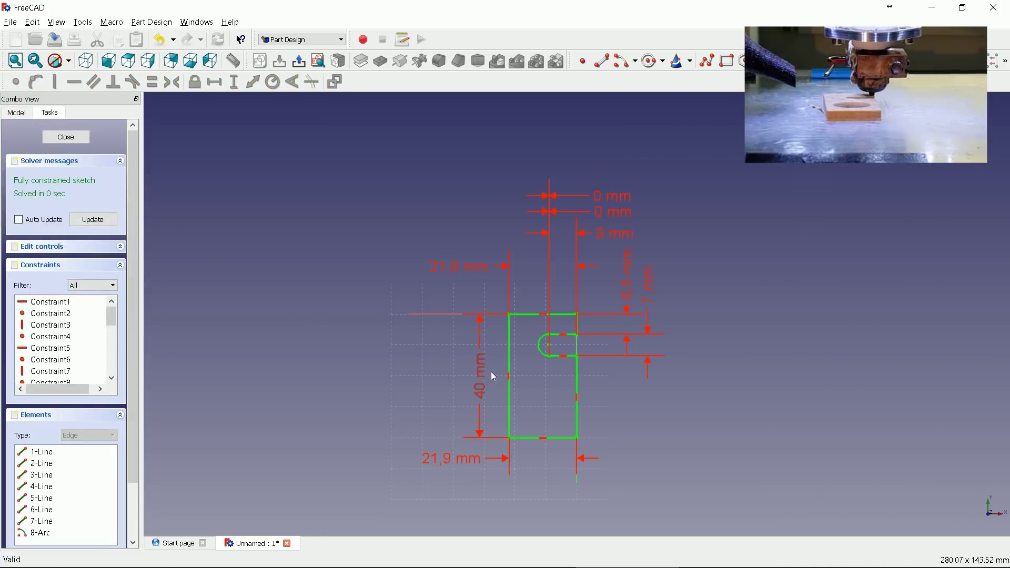
- Draw a circle centred in the lower part of the plate
left_click(648, 61)
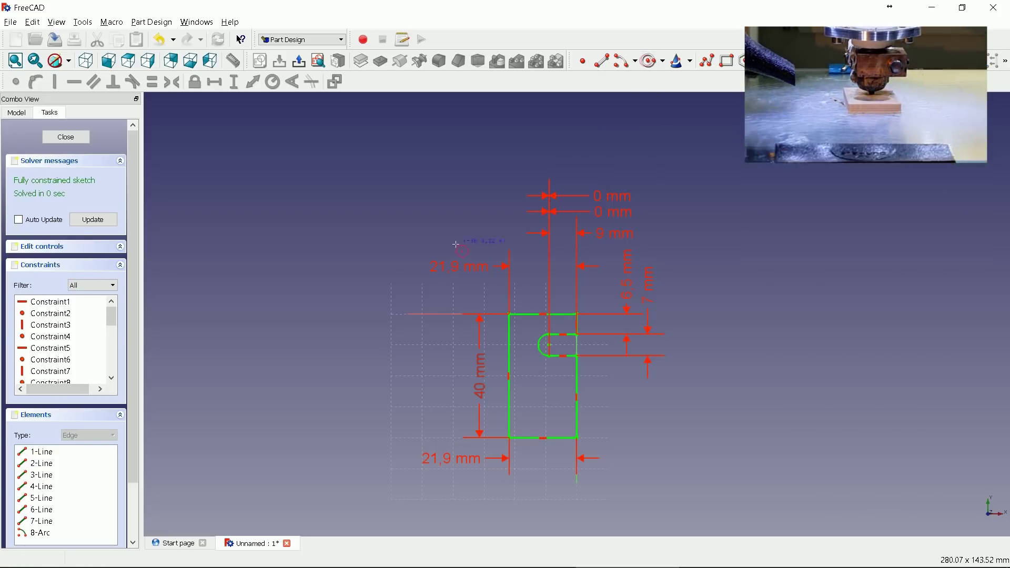
left_click(544, 398)
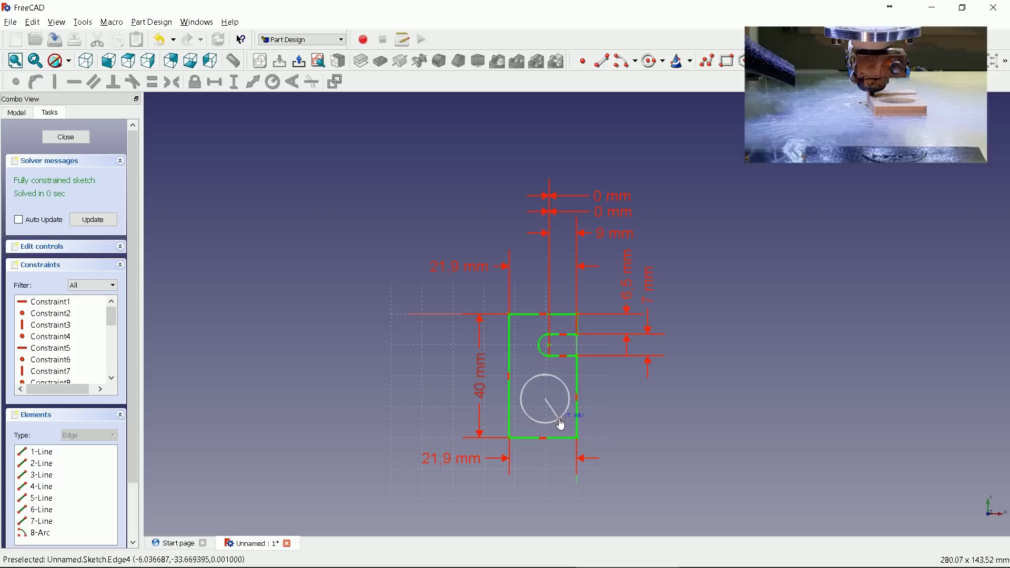
left_click(562, 417)
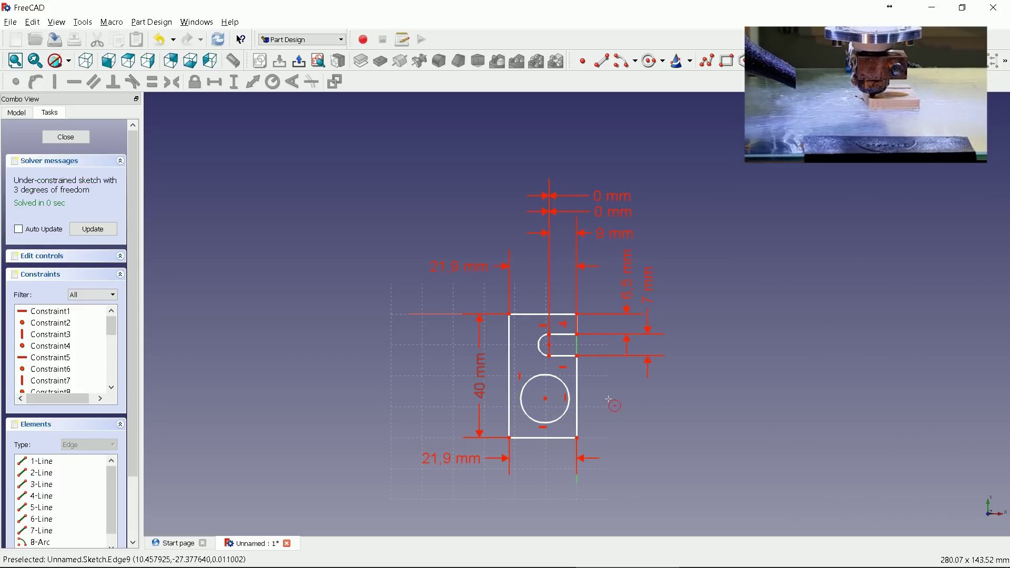
key("Escape")
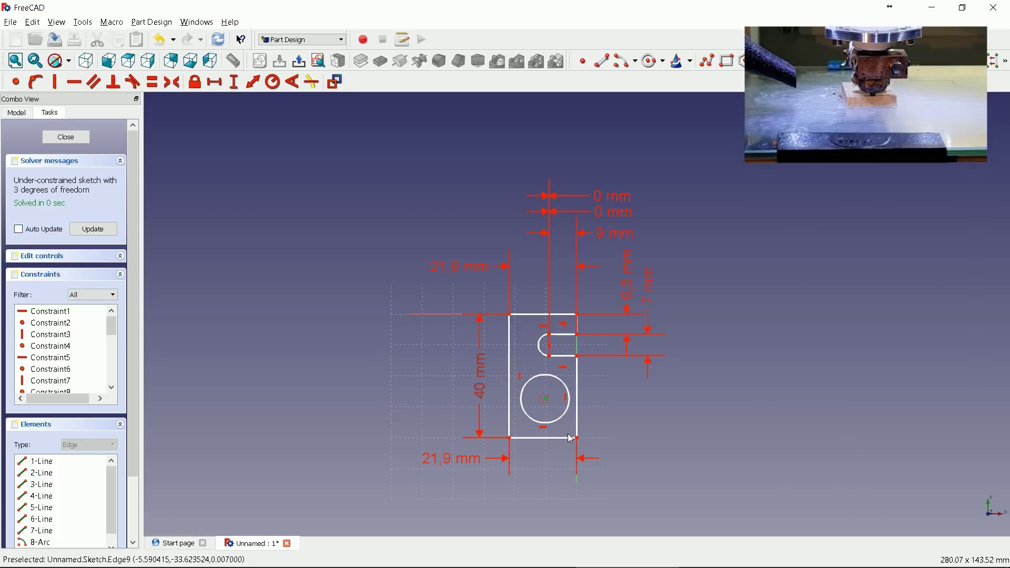
- Place the circle centre 11 mm horizontally and 13 mm vertically from the bottom-right corner
left_click(577, 438)
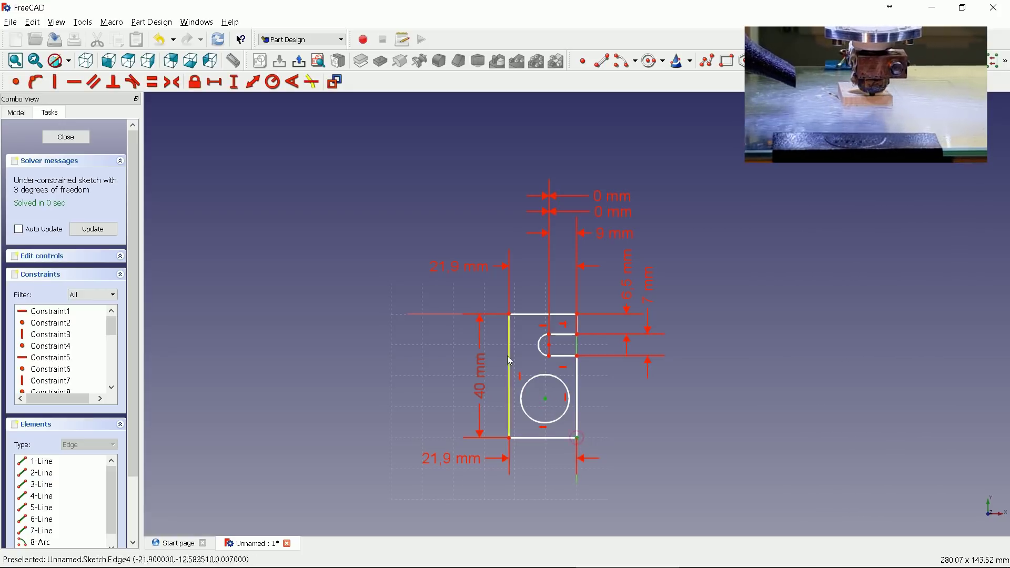
left_click(215, 85)
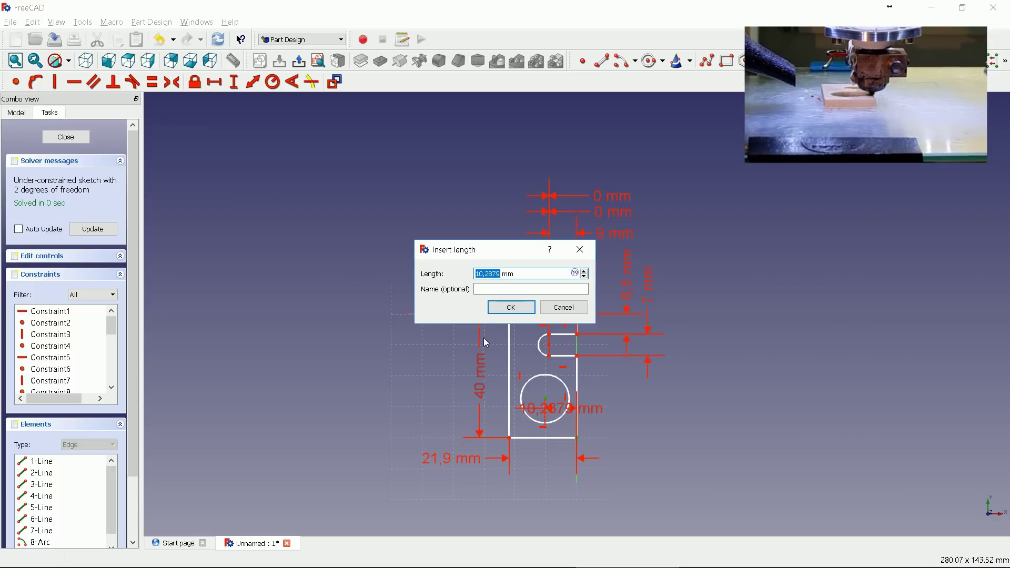
type("21,9")
left_click(512, 308)
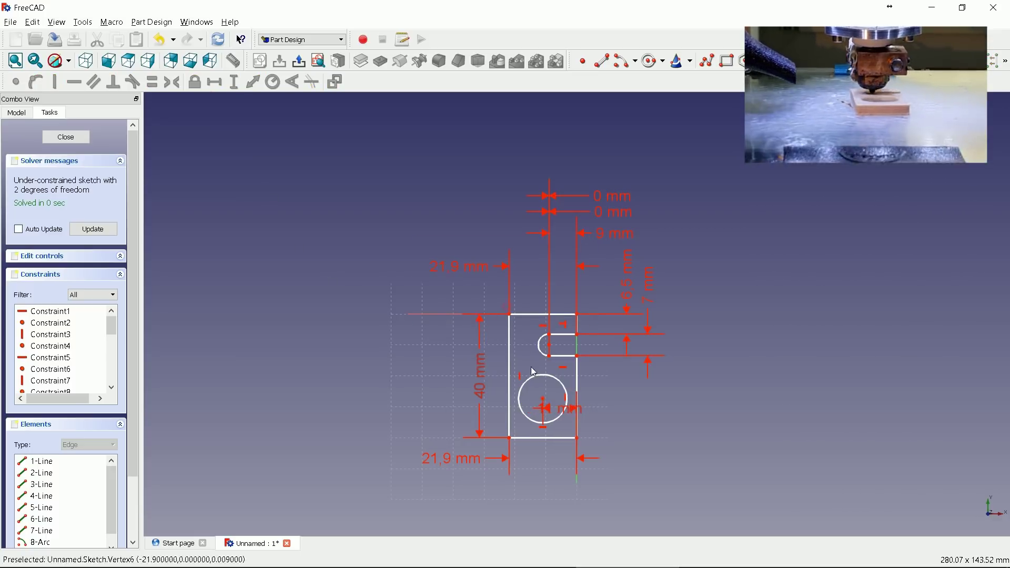
mouse_move(563, 410)
left_mouse_down()
mouse_move(607, 489)
mouse_move(609, 476)
left_mouse_up()
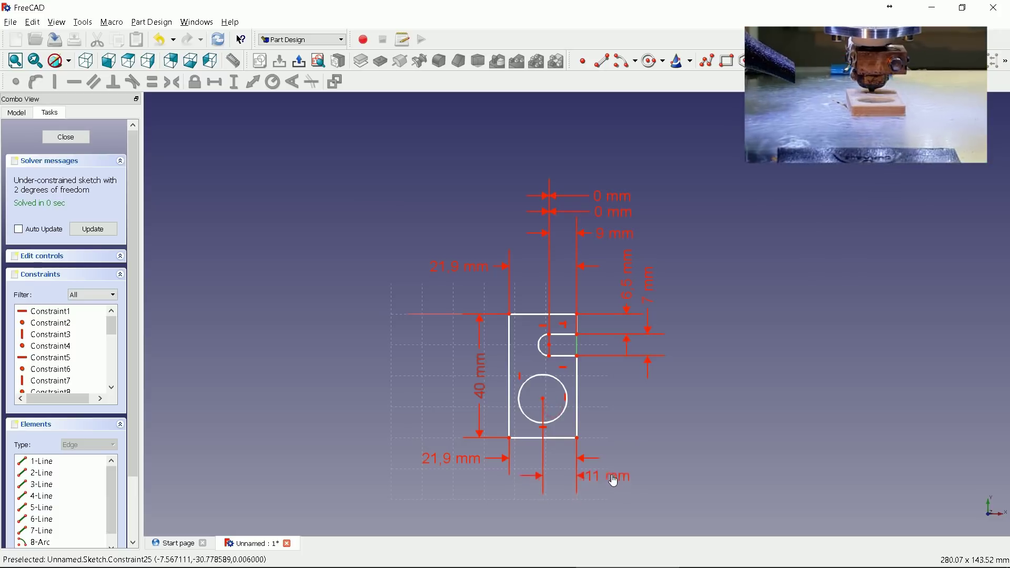
left_click(543, 400)
left_click(578, 440)
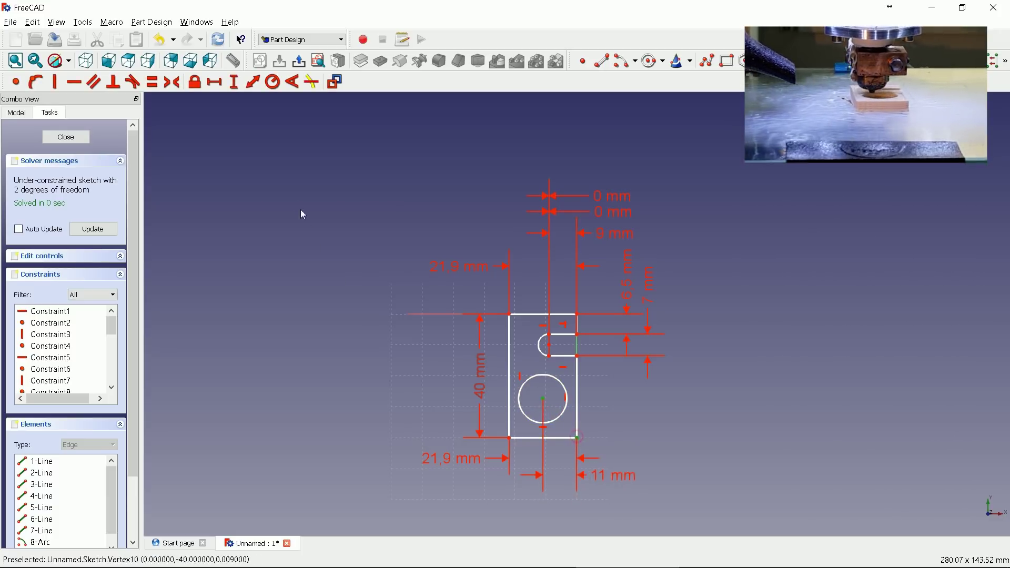
left_click(233, 82)
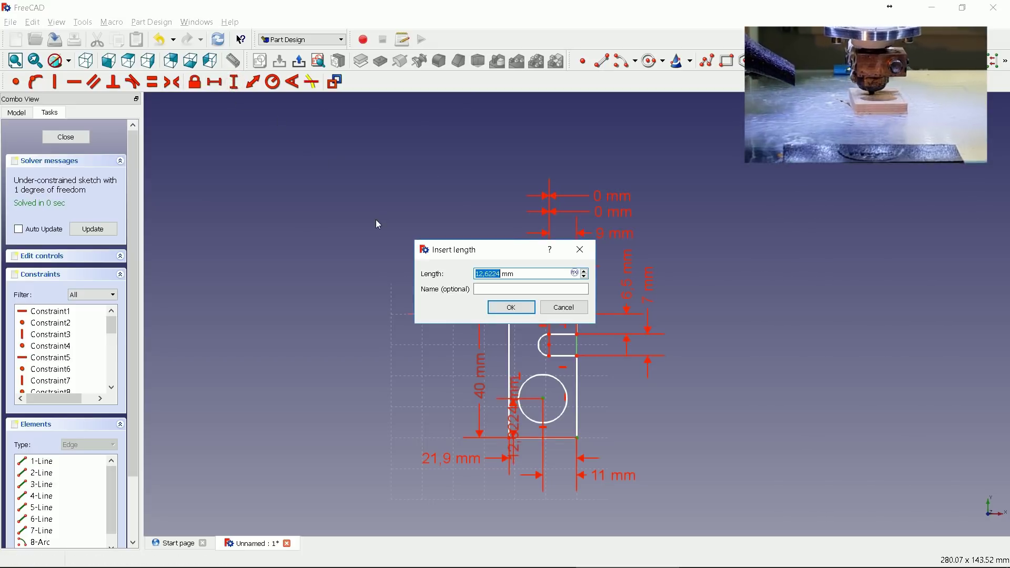
type("13")
key("Return")
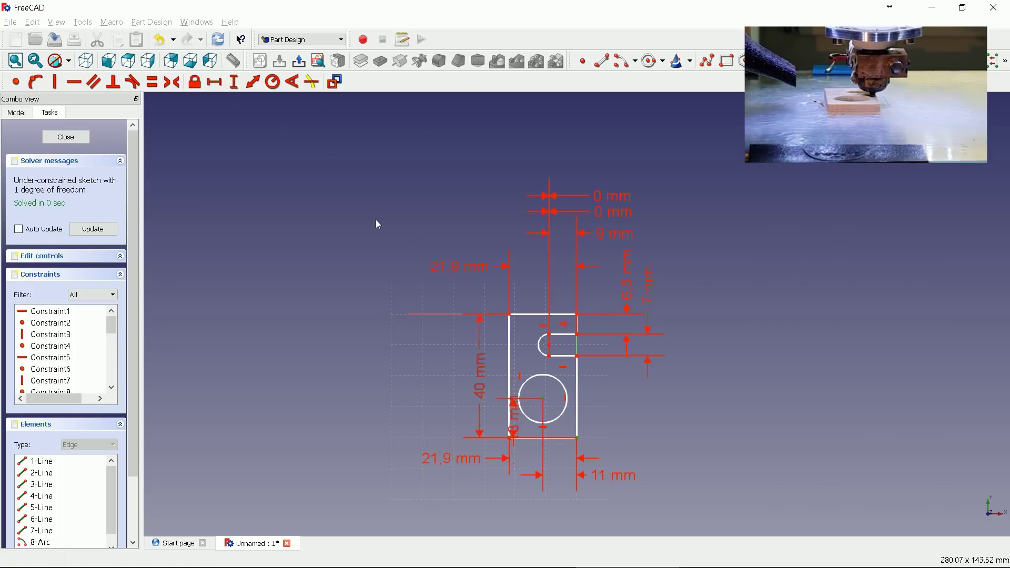
mouse_move(518, 420)
left_mouse_down()
mouse_move(656, 480)
mouse_move(648, 484)
left_mouse_up()
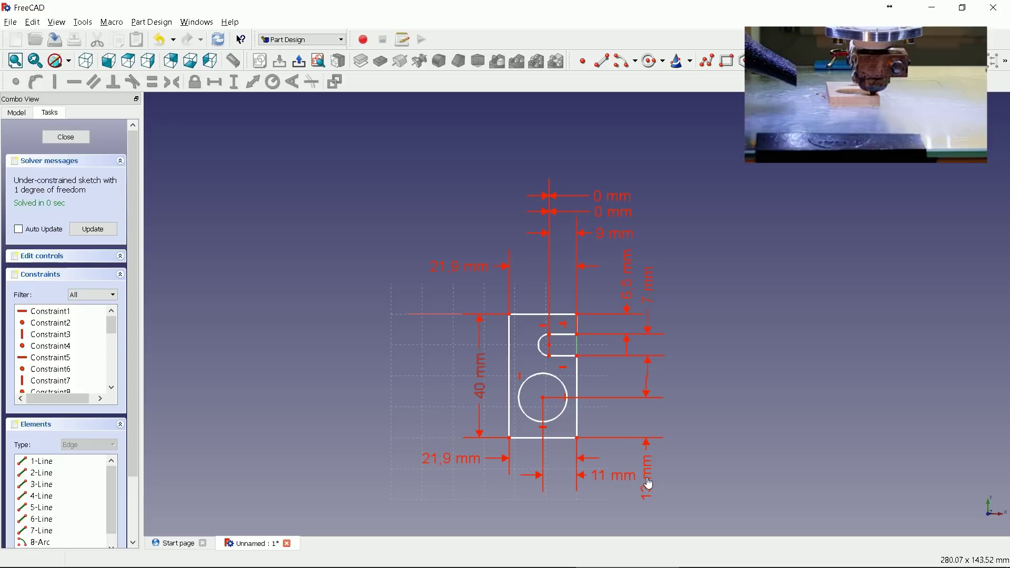
- Give the hole circle an 8 mm radius
left_click(546, 389)
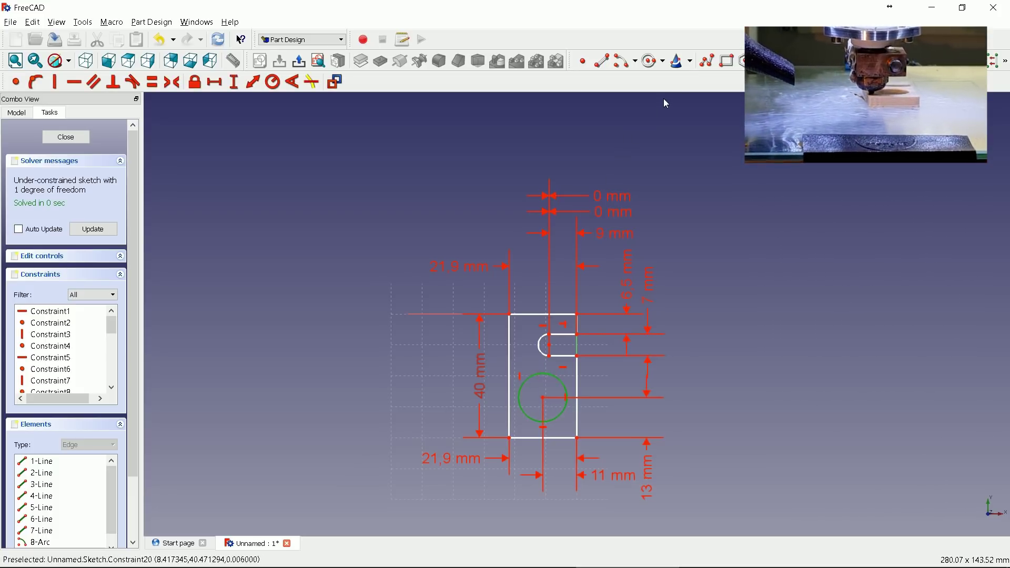
left_click(272, 82)
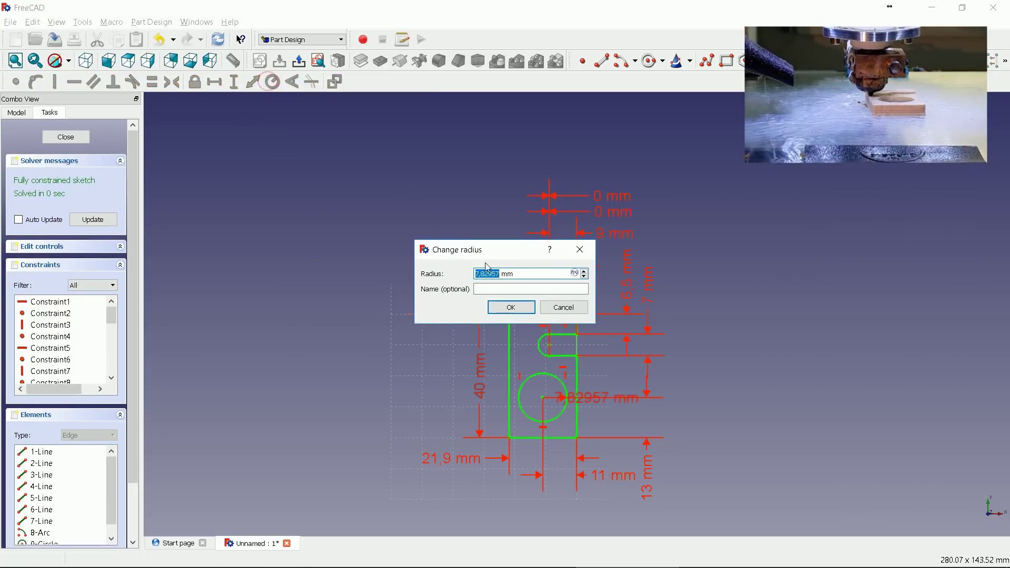
type("8")
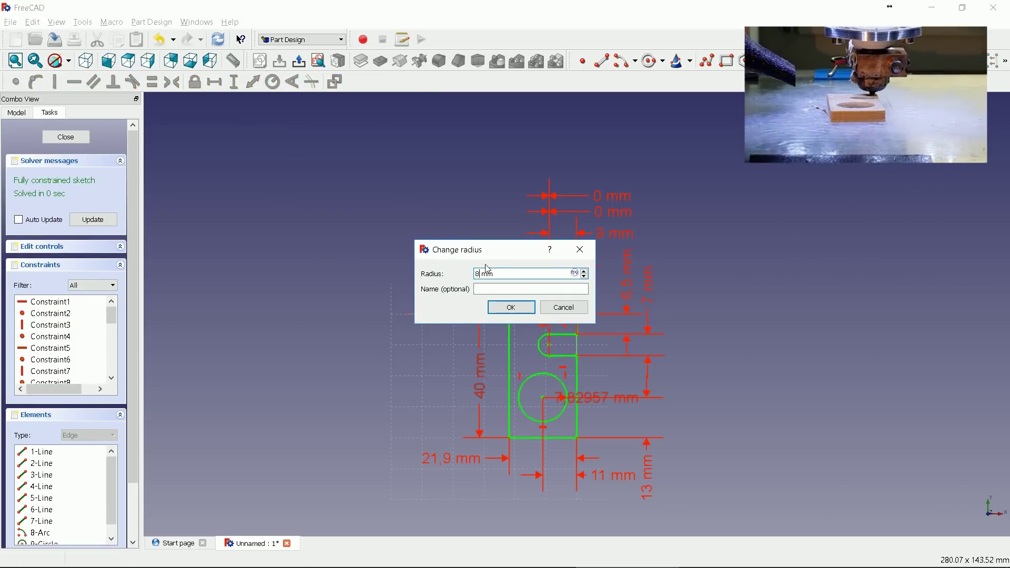
key("Return")
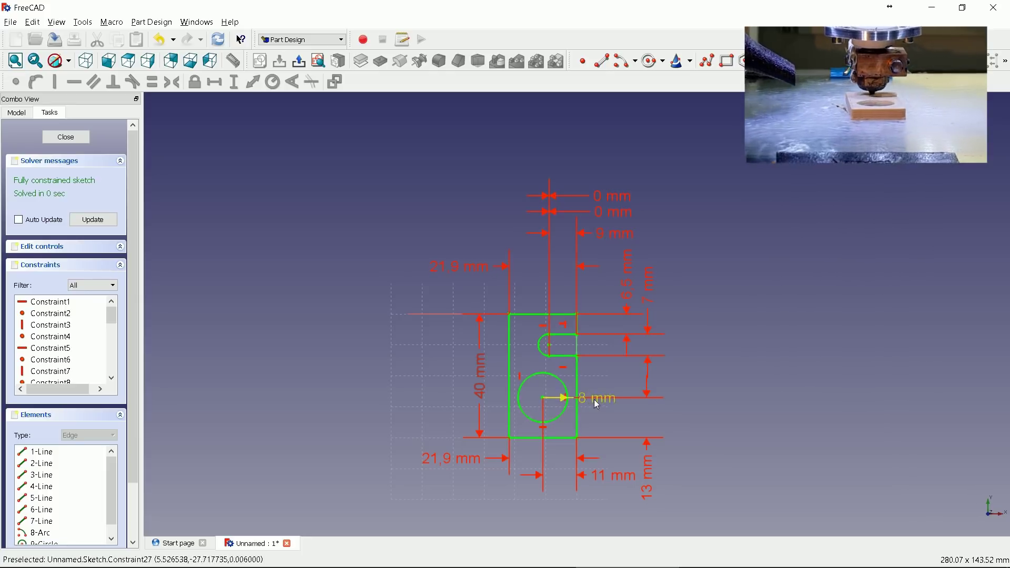
left_click_drag(594, 404, 528, 359)
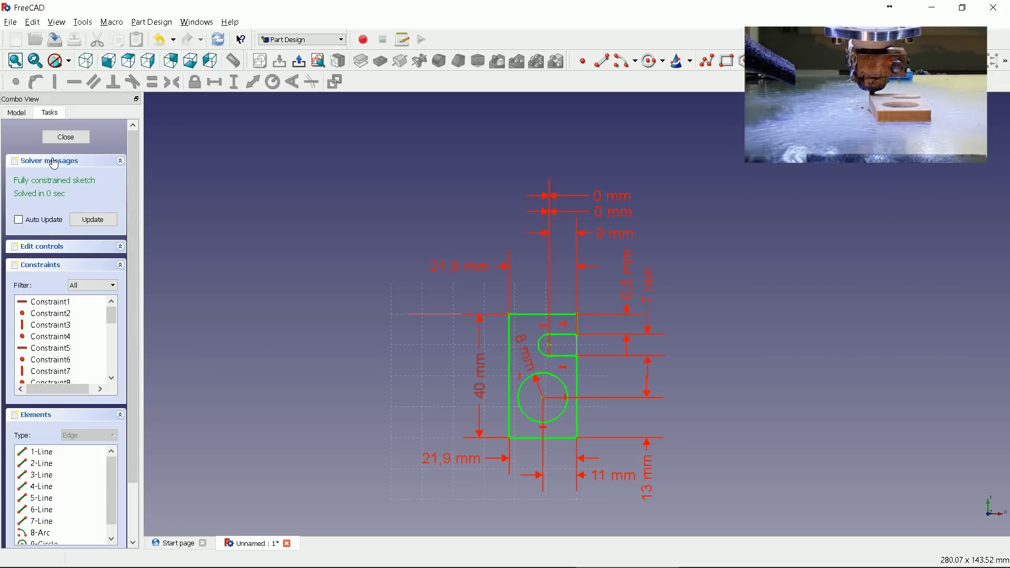
- Close the sketch, unhide the Pad with Space, and orbit to view the holed plate
left_click(65, 139)
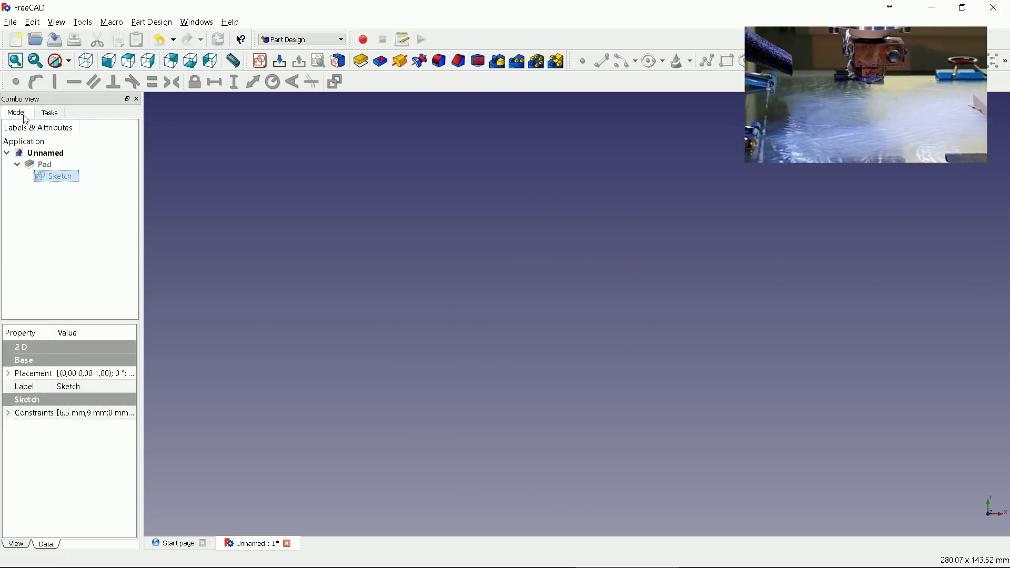
left_click(49, 166)
key("space")
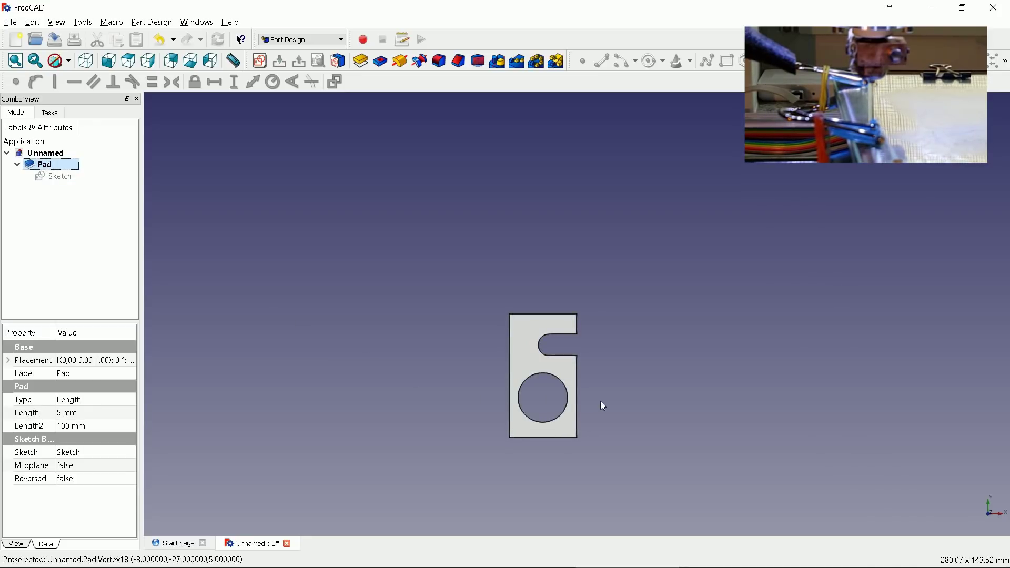
mouse_move(602, 405)
left_mouse_down()
mouse_move(492, 348)
mouse_move(464, 323)
mouse_move(443, 331)
mouse_move(444, 387)
mouse_move(491, 405)
mouse_move(571, 402)
mouse_move(620, 354)
mouse_move(629, 325)
mouse_move(645, 321)
mouse_move(590, 387)
left_mouse_up()
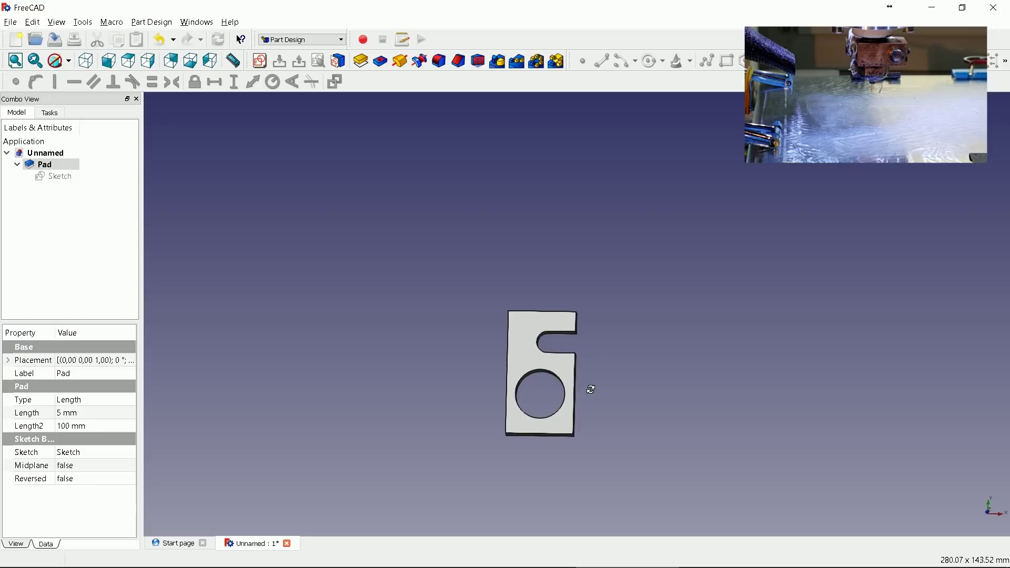